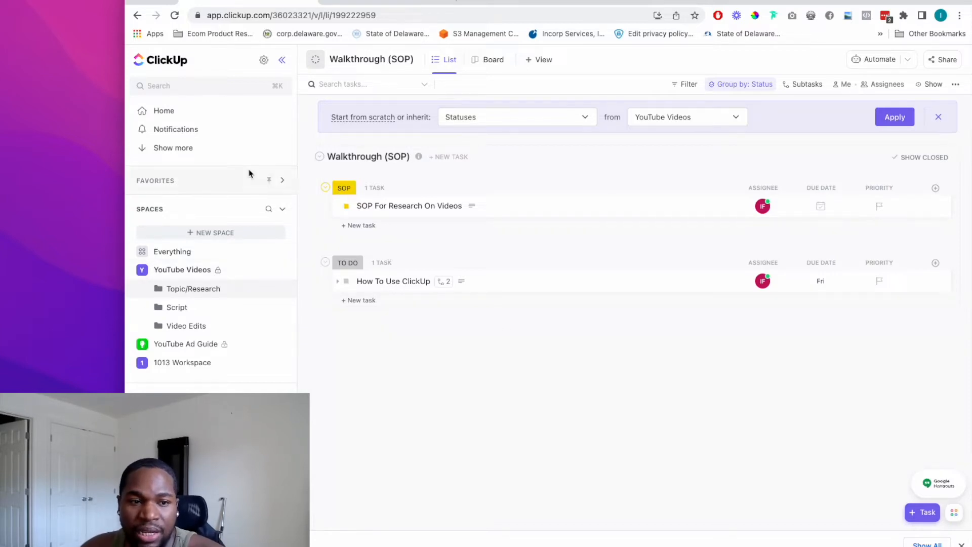
Collapse the YouTube Videos space, then switch to Canva and examine the workspace diagram's space, folder and list hierarchy.
click(131, 271)
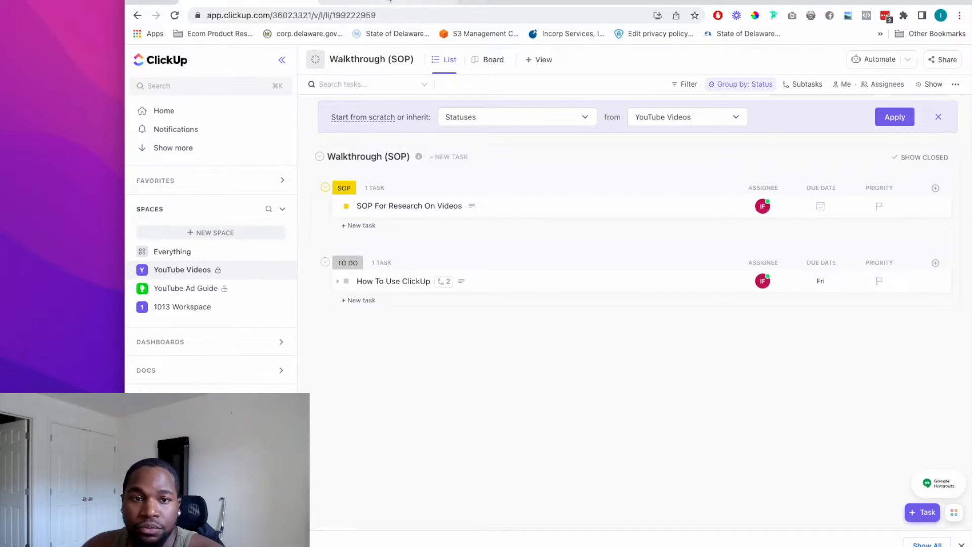
click(390, 1)
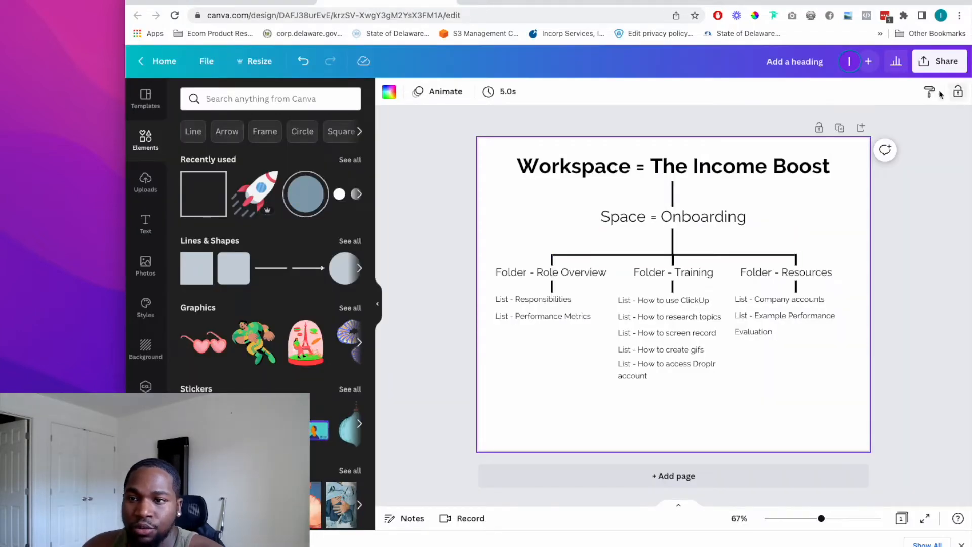
click(897, 238)
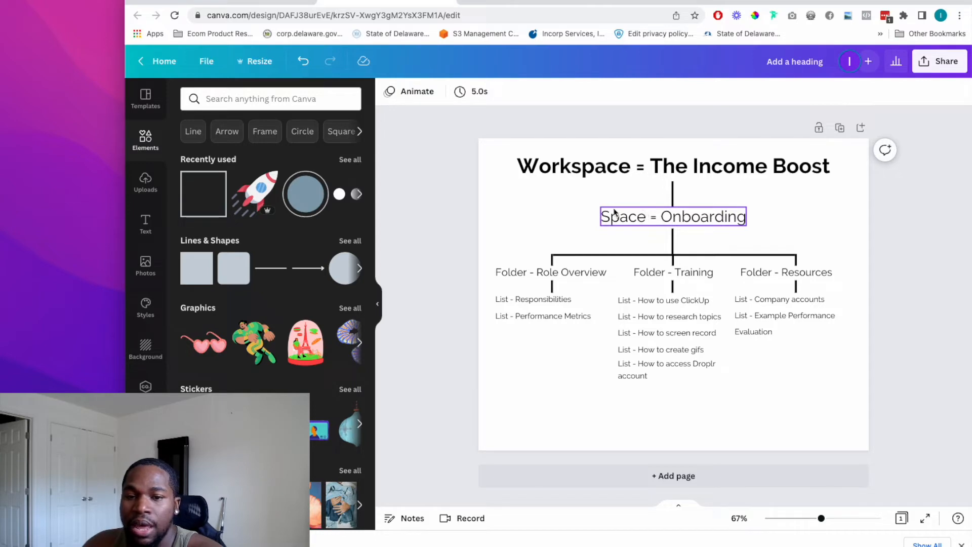
Switch back to ClickUp and set up a new space named Onboarding with private sharing.
click(277, 2)
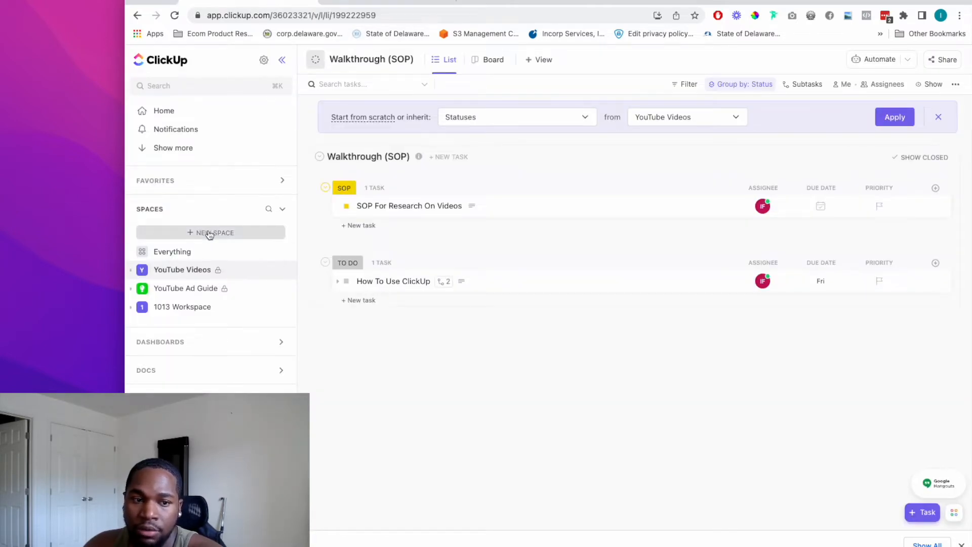
click(209, 235)
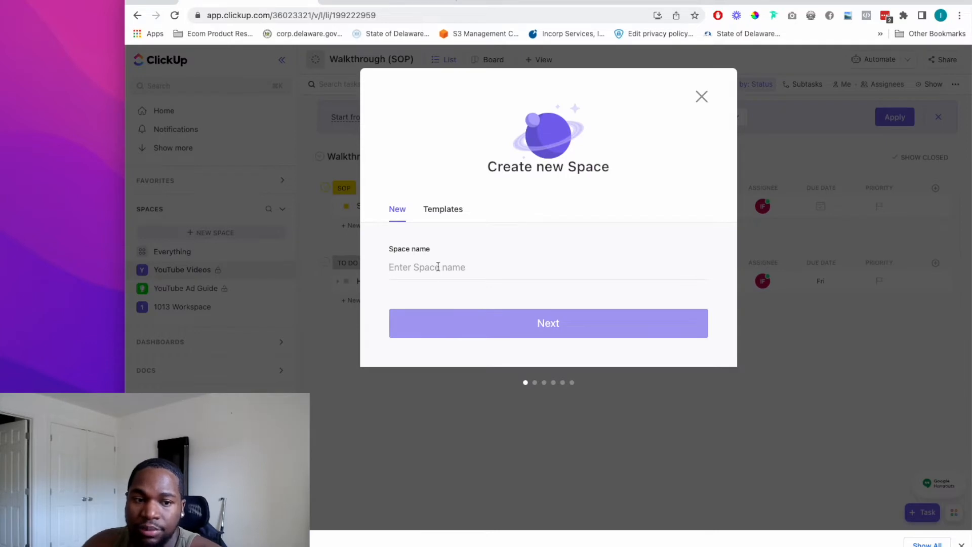
text(Onboarding)
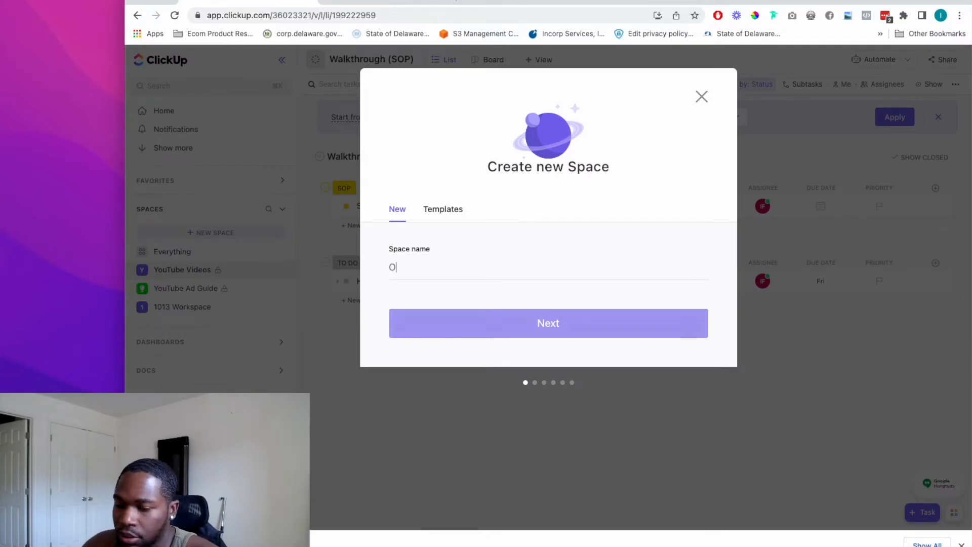
key(Return)
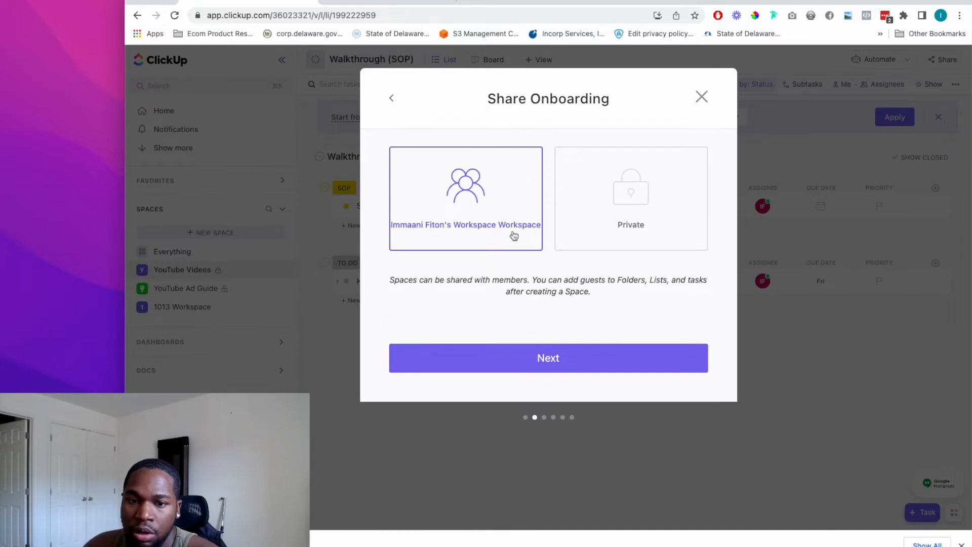
click(614, 190)
double_click(614, 191)
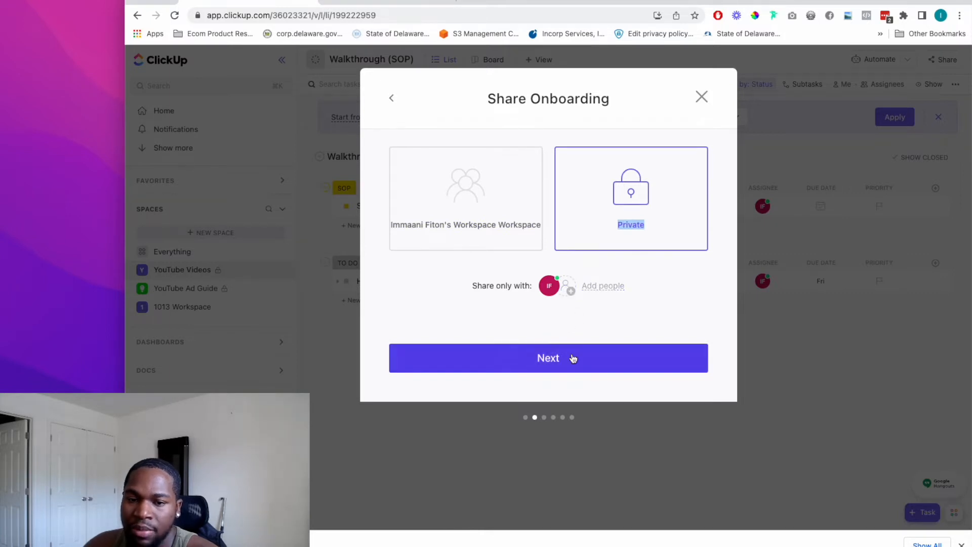
click(573, 358)
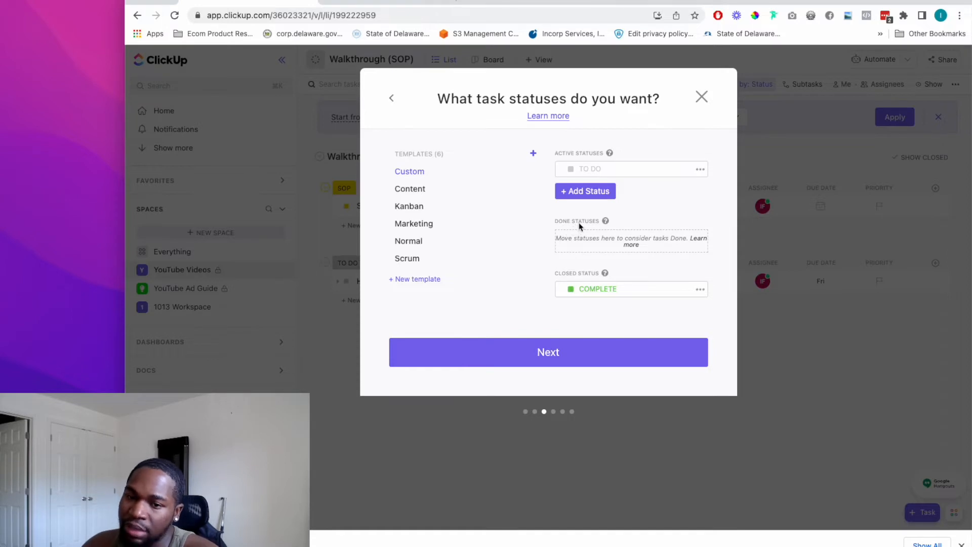
Accept the default task statuses, ClickApps and required views, and create the Onboarding space.
click(534, 355)
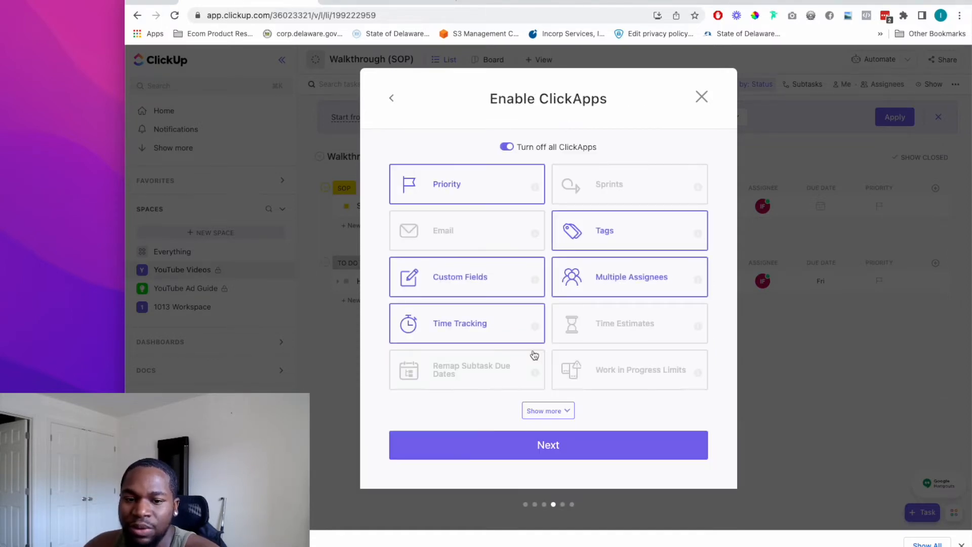
click(505, 446)
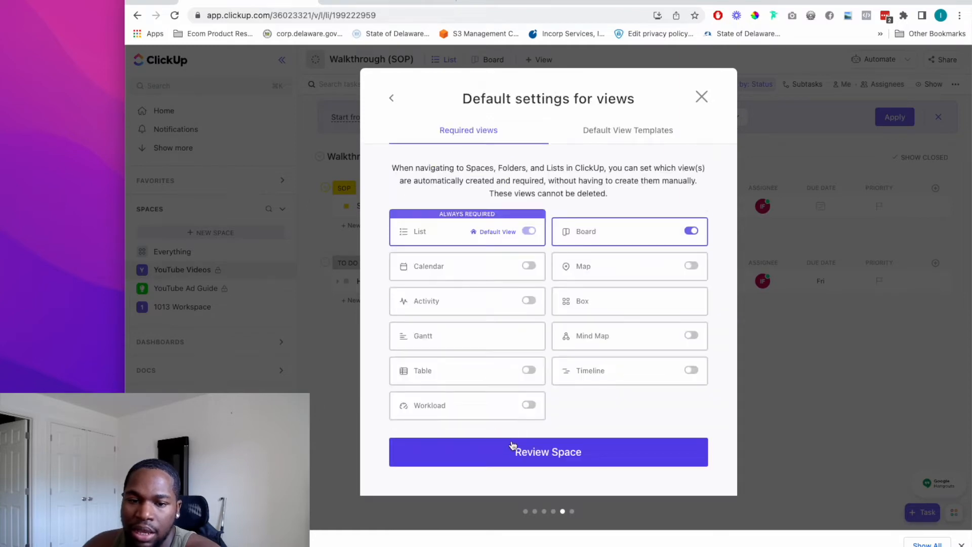
click(521, 452)
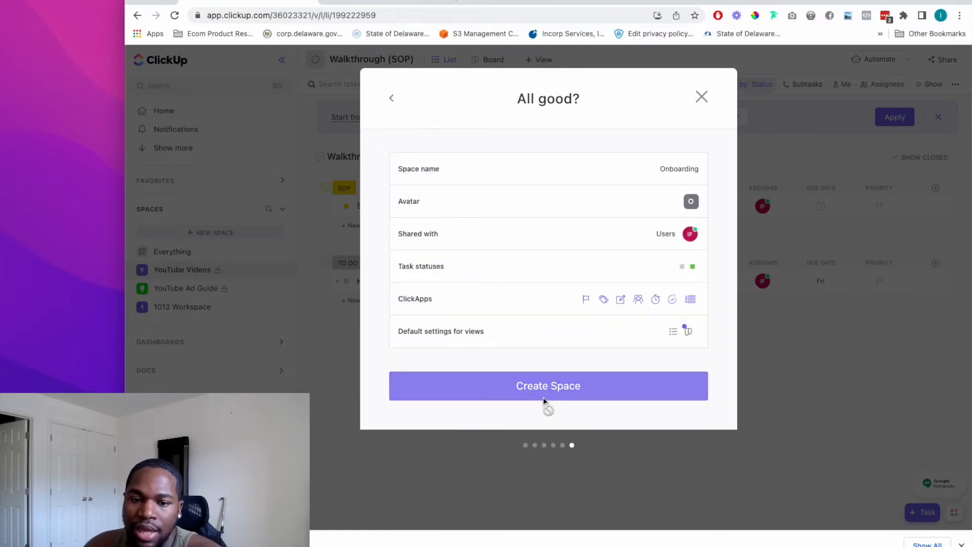
click(546, 400)
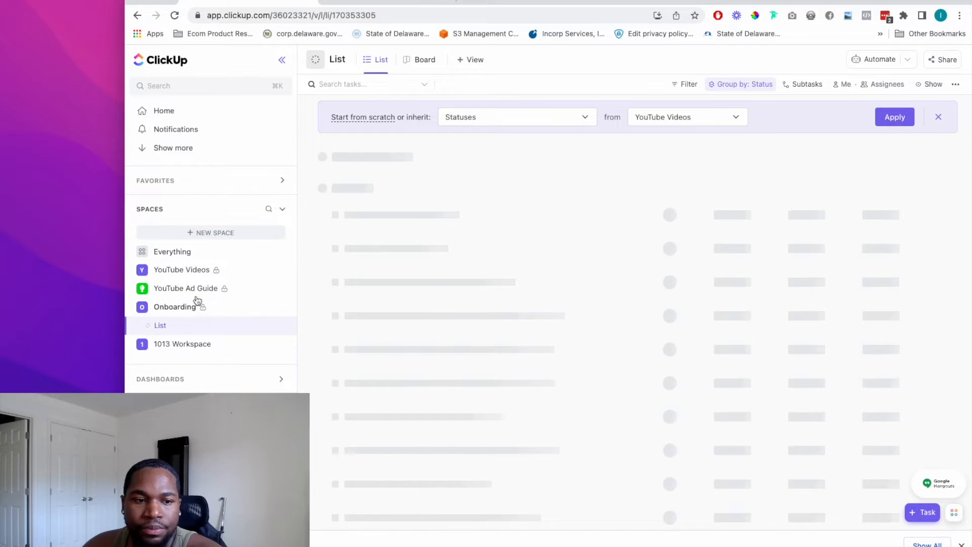
Move the Onboarding space above YouTube Videos and delete its default list.
drag(175, 305, 175, 261)
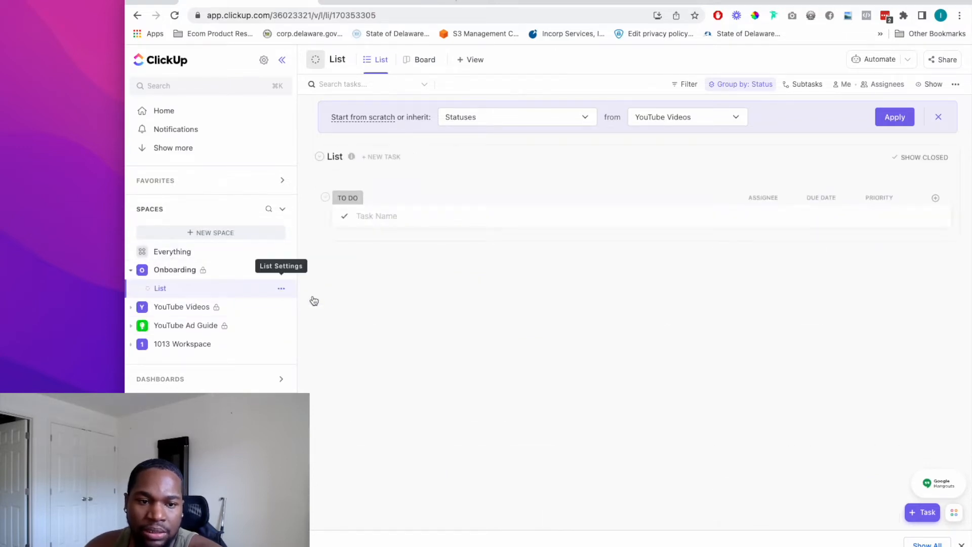
click(282, 291)
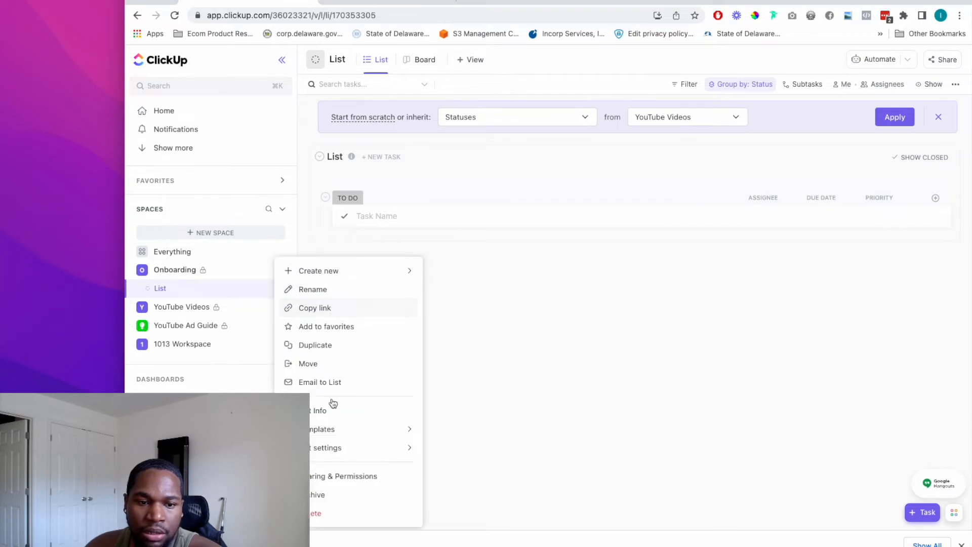
click(317, 513)
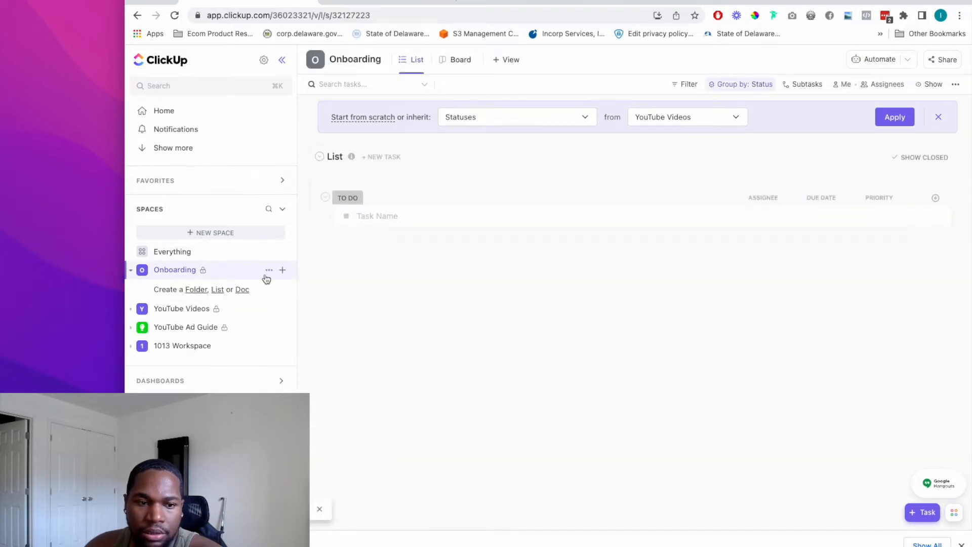
Start a new folder in the Onboarding space and enter Research as its name.
click(197, 290)
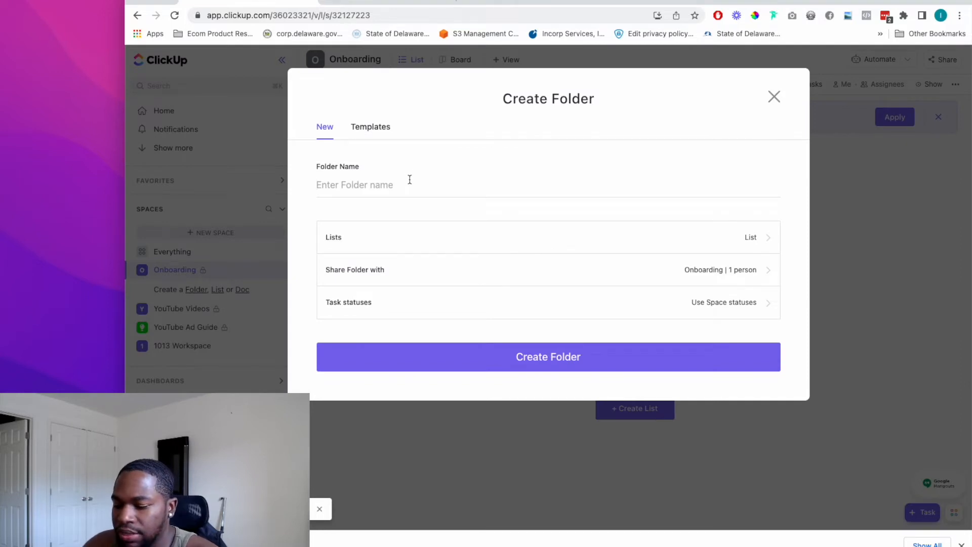
text(Role Overview)
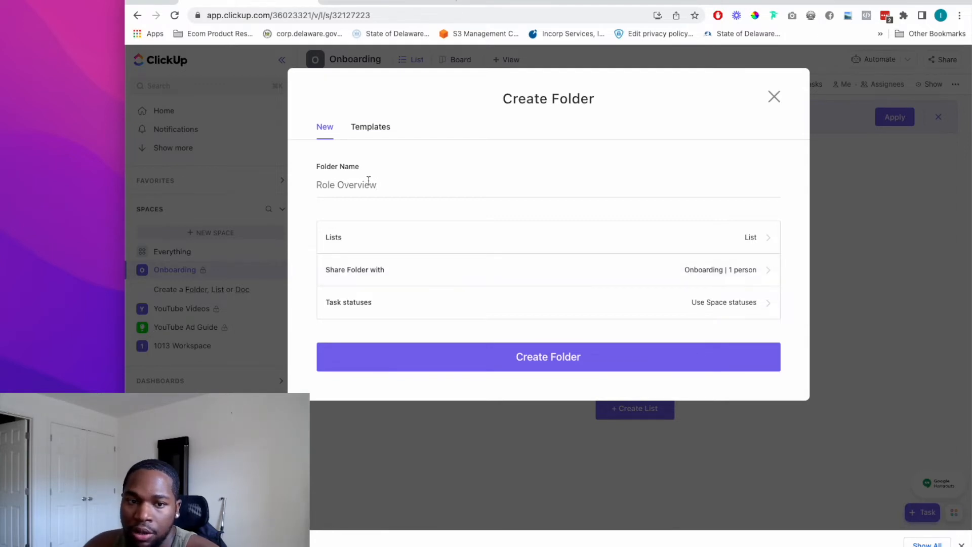
double_click(340, 184)
triple_click(340, 184)
text(Scr)
key(BackSpace)
key(BackSpace)
key(BackSpace)
text(Research)
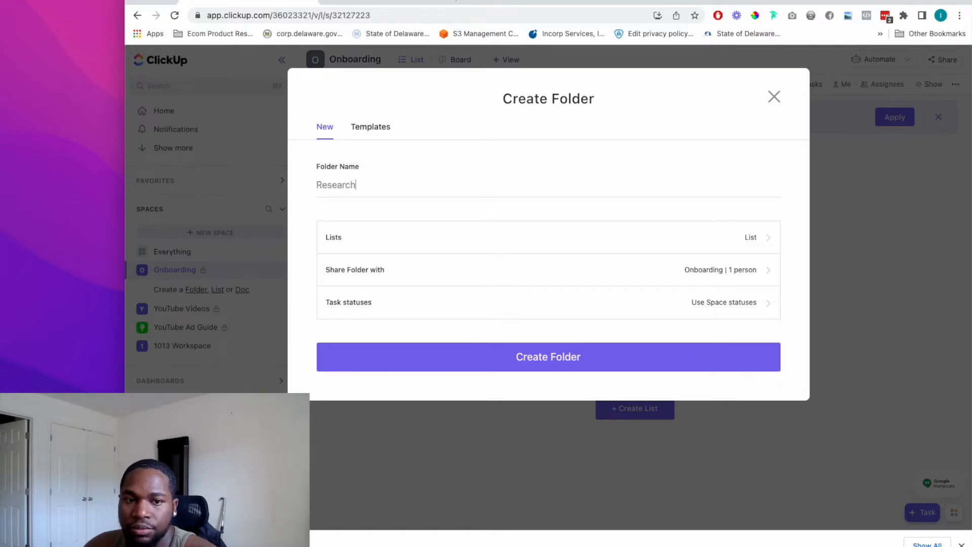
click(317, 185)
text(Video)
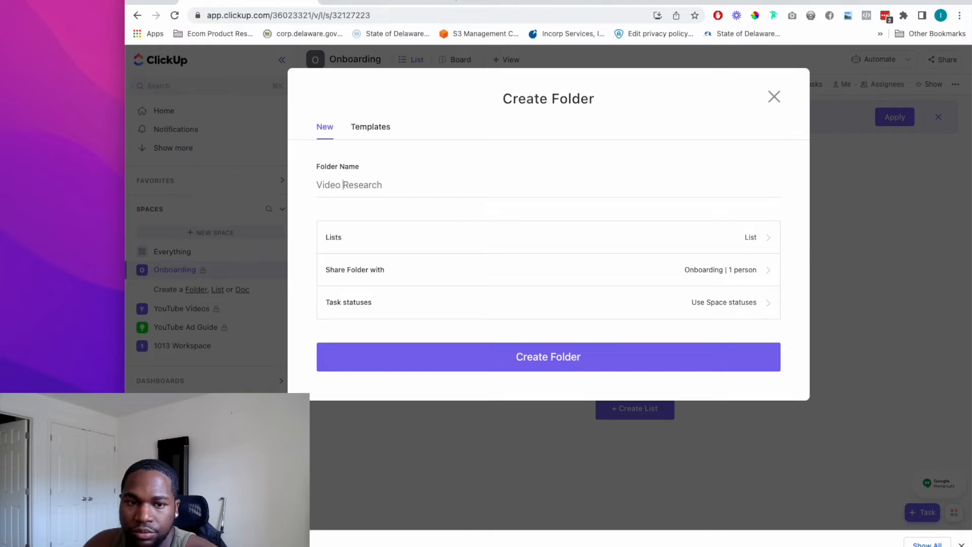
key(BackSpace)
key(BackSpace)
key(BackSpace)
key(BackSpace)
key(BackSpace)
Extend the new folder's name to Research Team and check its sharing settings.
click(367, 183)
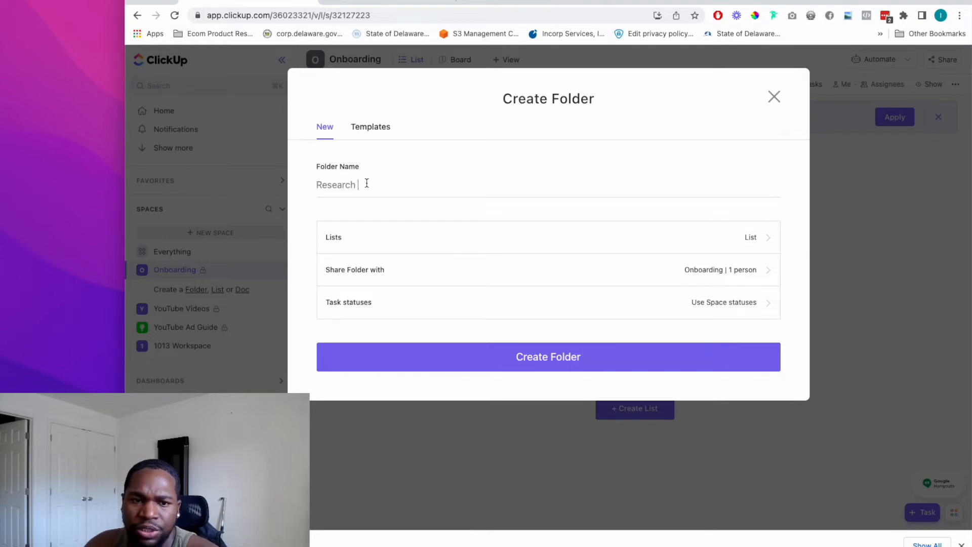
click(548, 271)
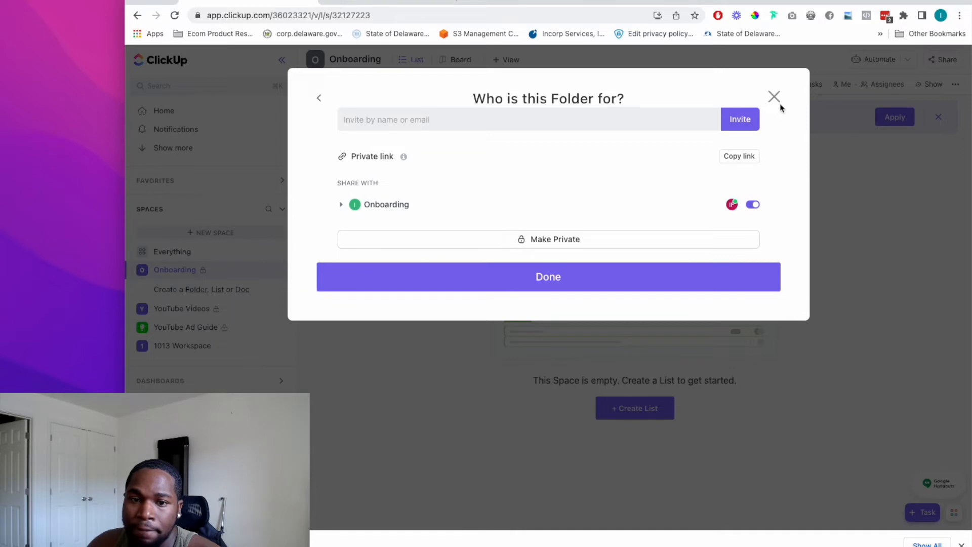
click(320, 99)
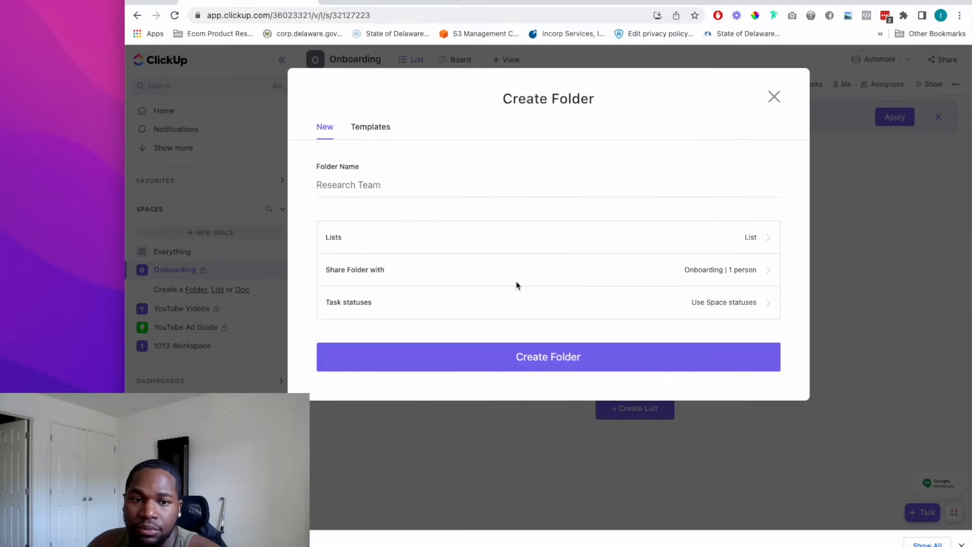
Switch the folder to custom task statuses and add a yellow active status named SOP.
click(539, 308)
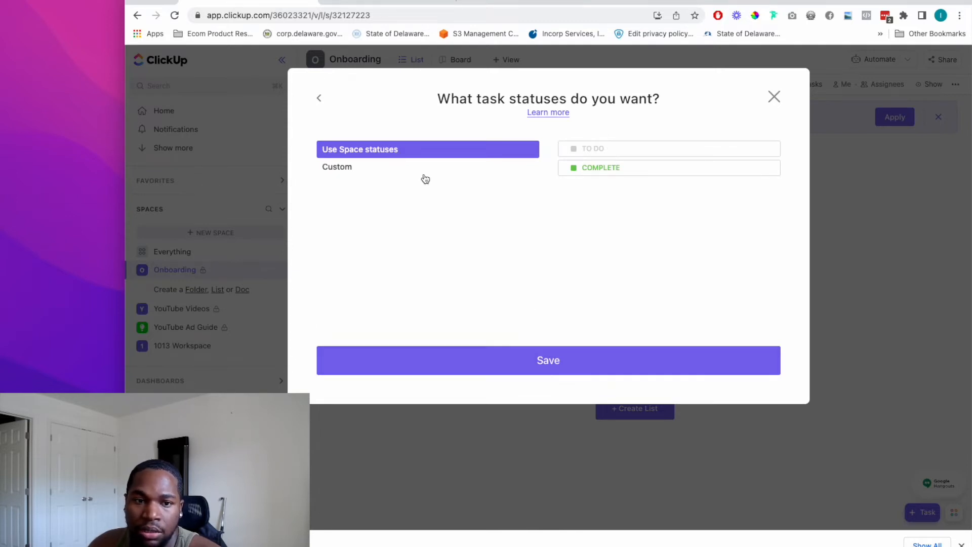
click(353, 169)
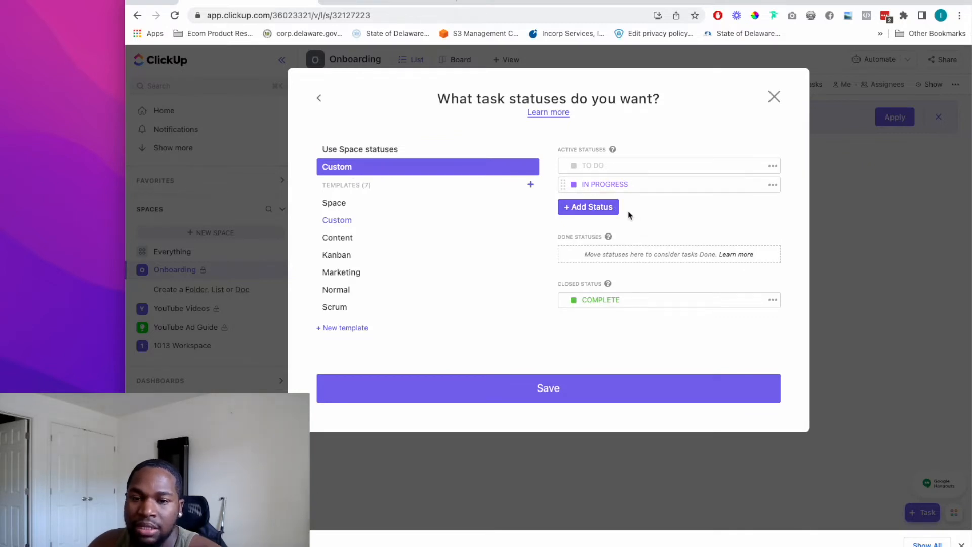
click(587, 207)
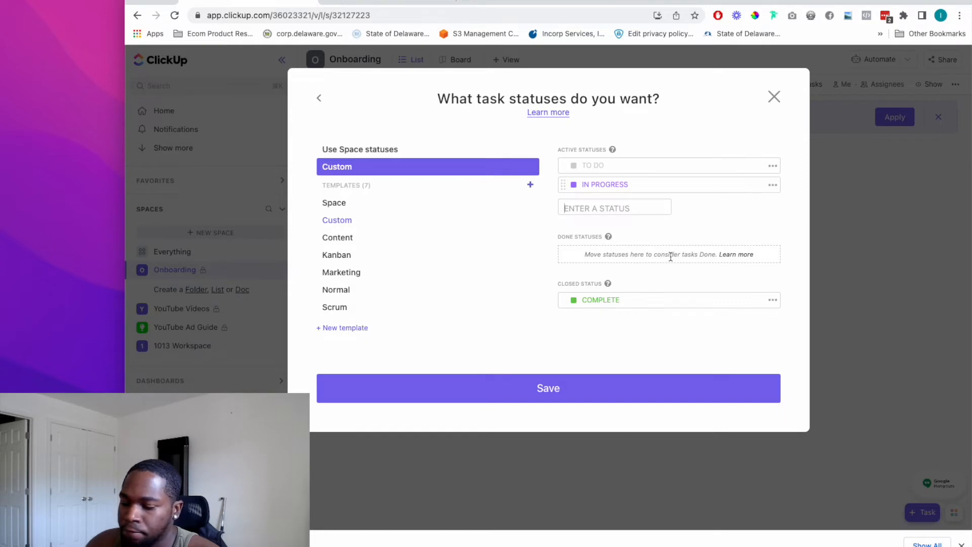
text(SOP)
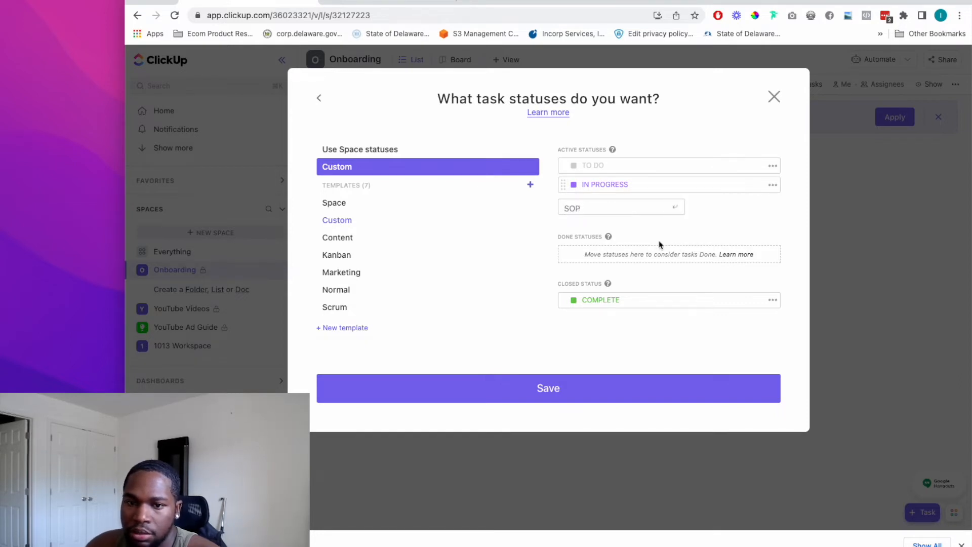
key(Return)
click(597, 182)
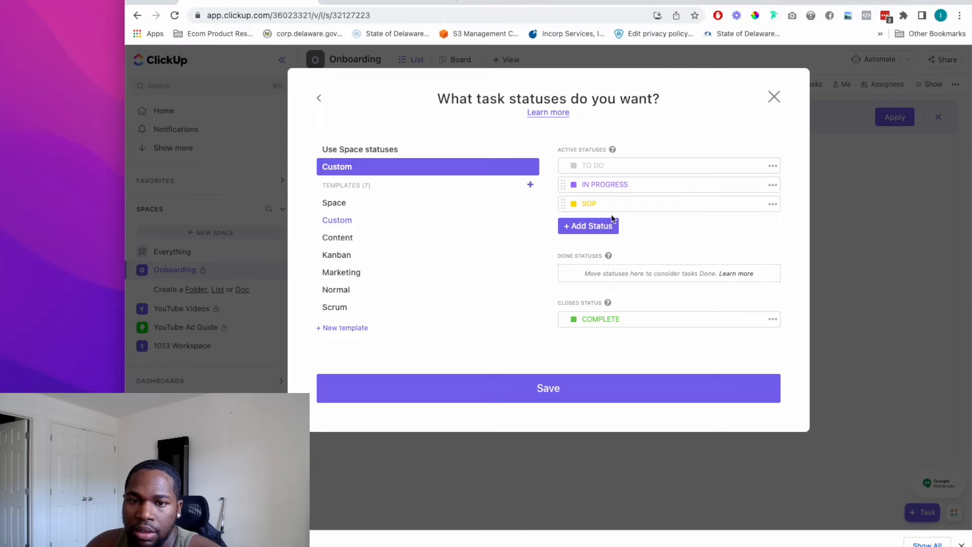
Add a red active status named NEEDS ATTENTION and create the Research Team folder with the saved statuses.
click(596, 228)
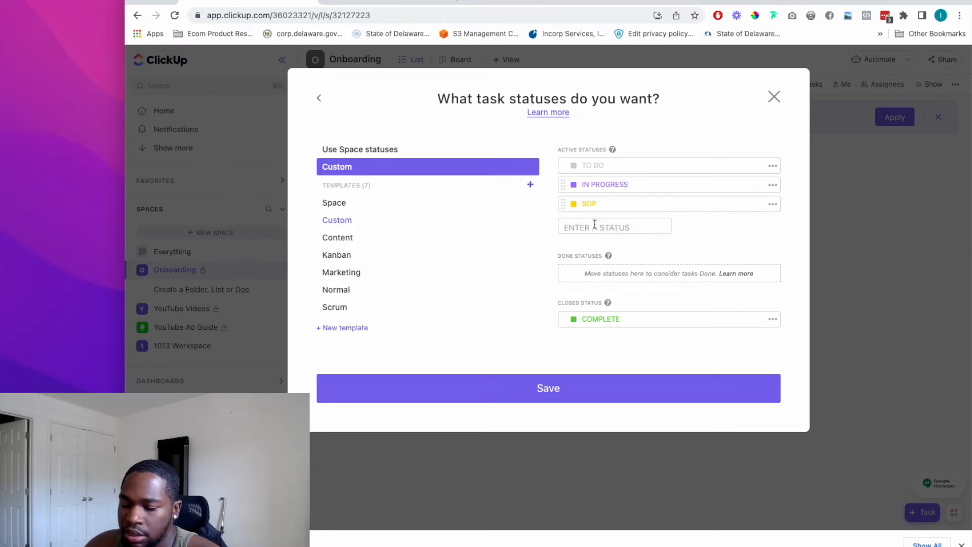
text(NEEDS ATTENTION)
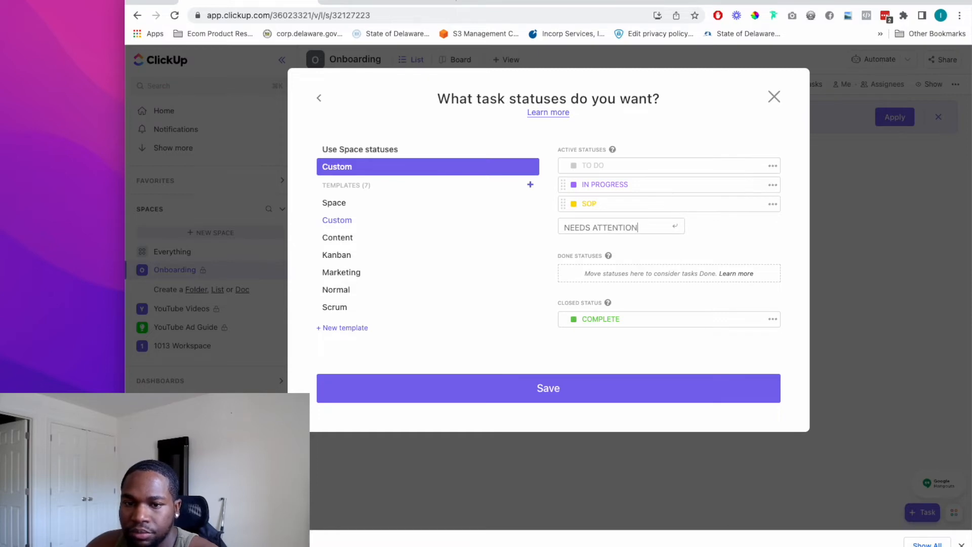
key(Return)
click(598, 168)
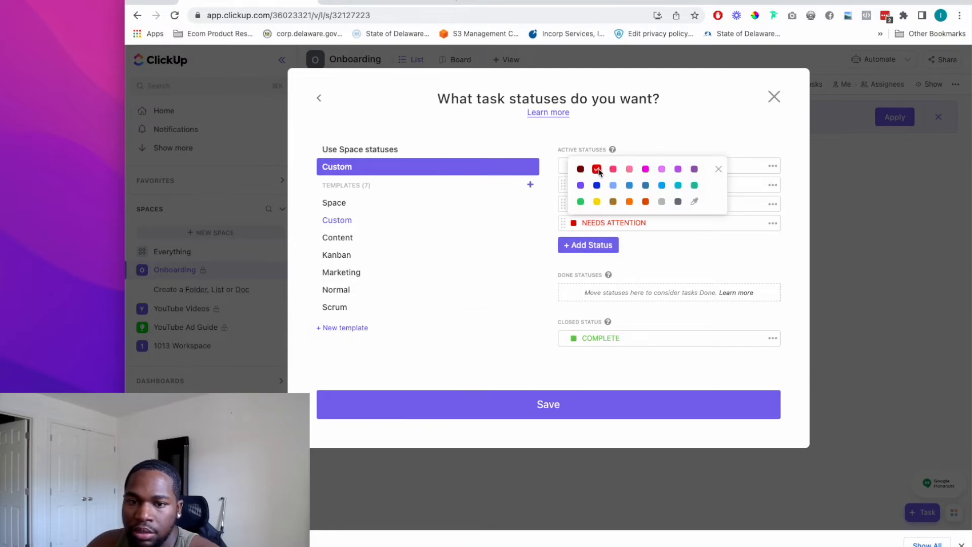
click(669, 252)
click(621, 406)
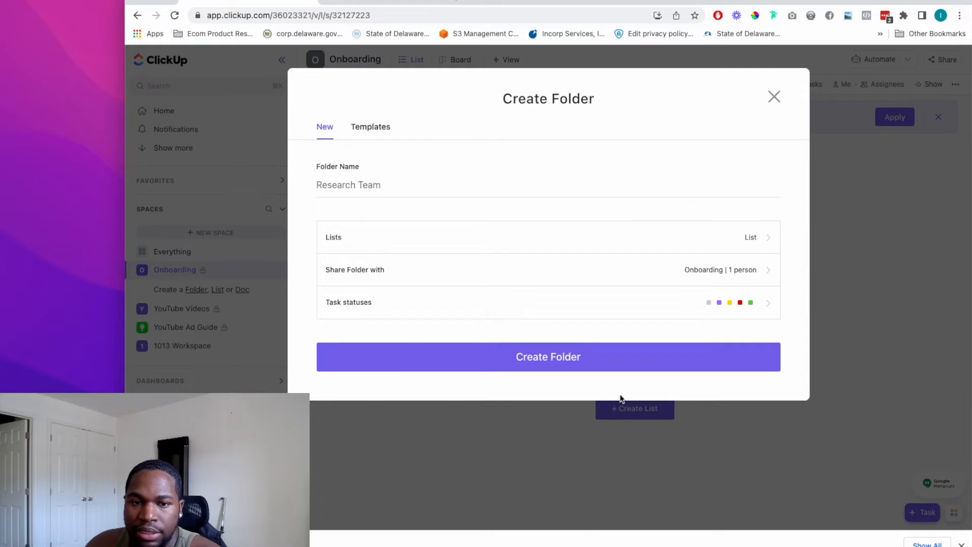
click(477, 351)
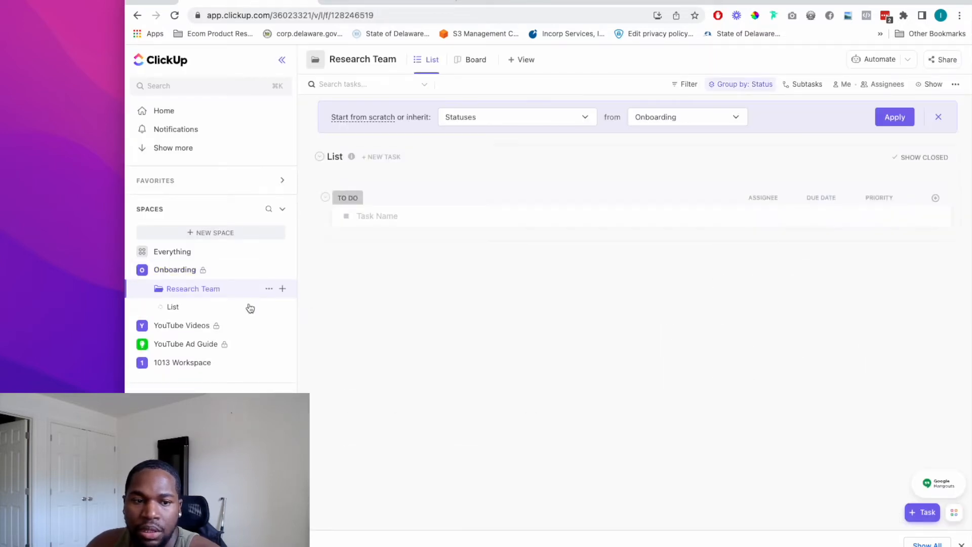
Start a task named Role Overview in the Research Team folder's list and assign it to yourself.
click(174, 307)
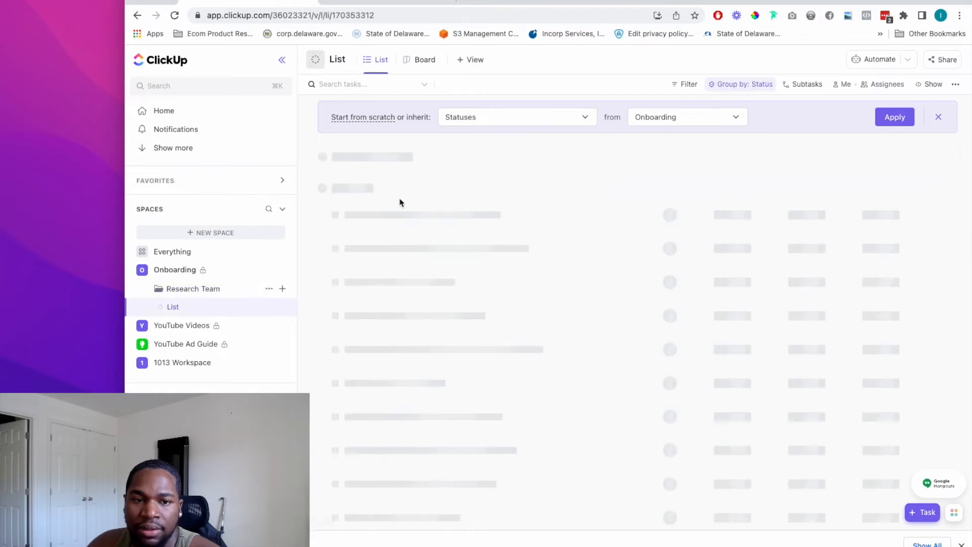
click(382, 216)
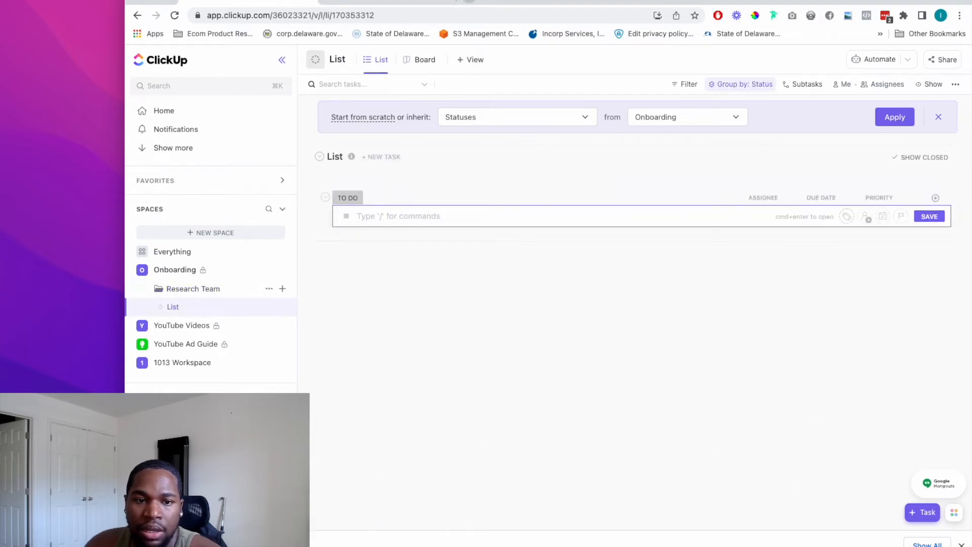
text(Ro)
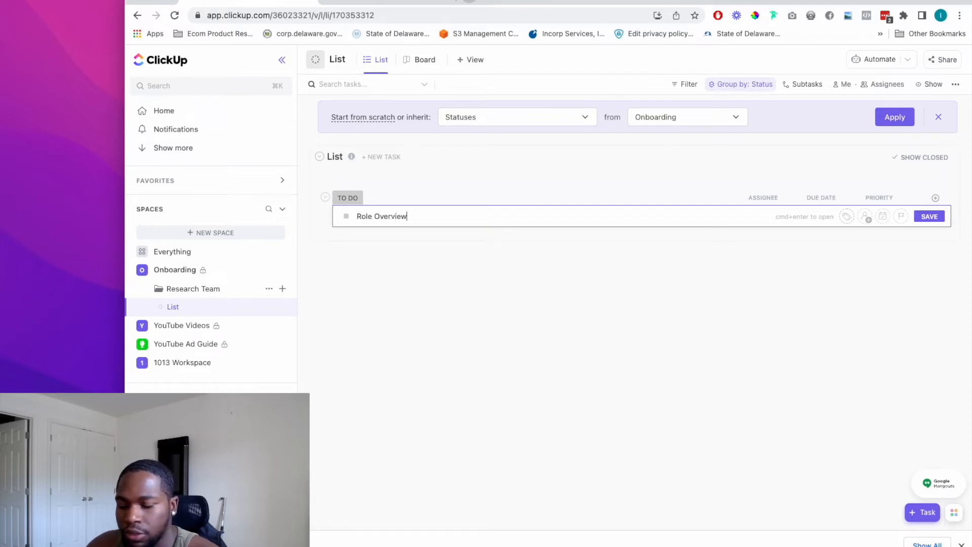
text(le Overview )
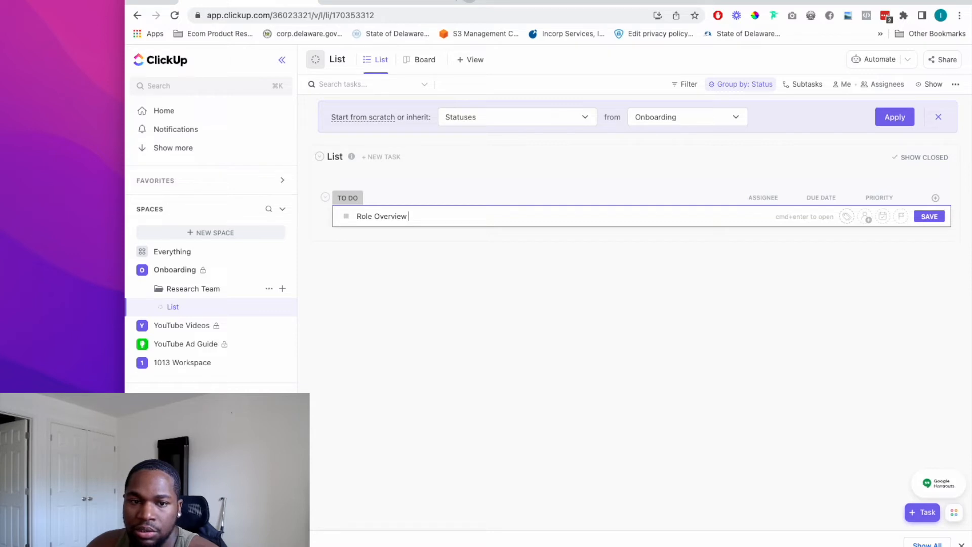
text(/a)
key(Return)
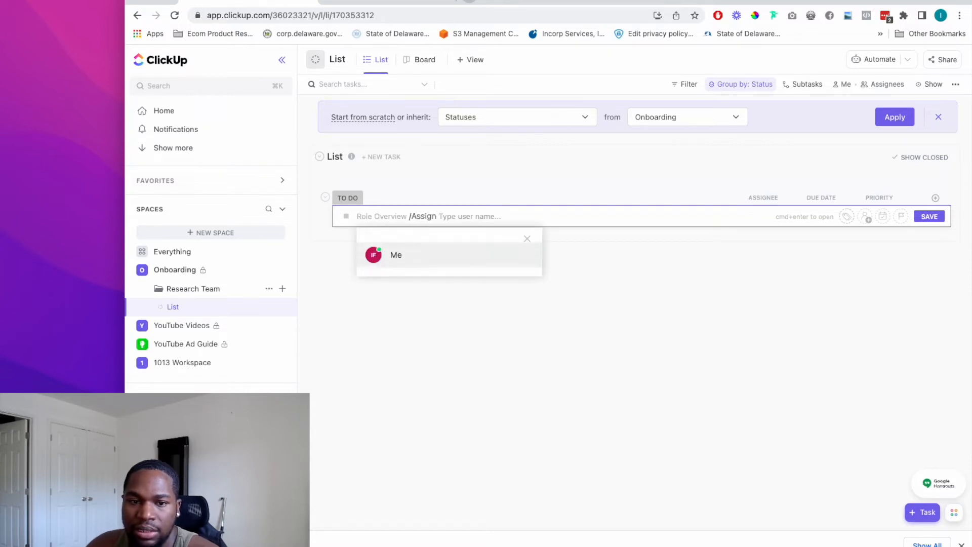
key(Return)
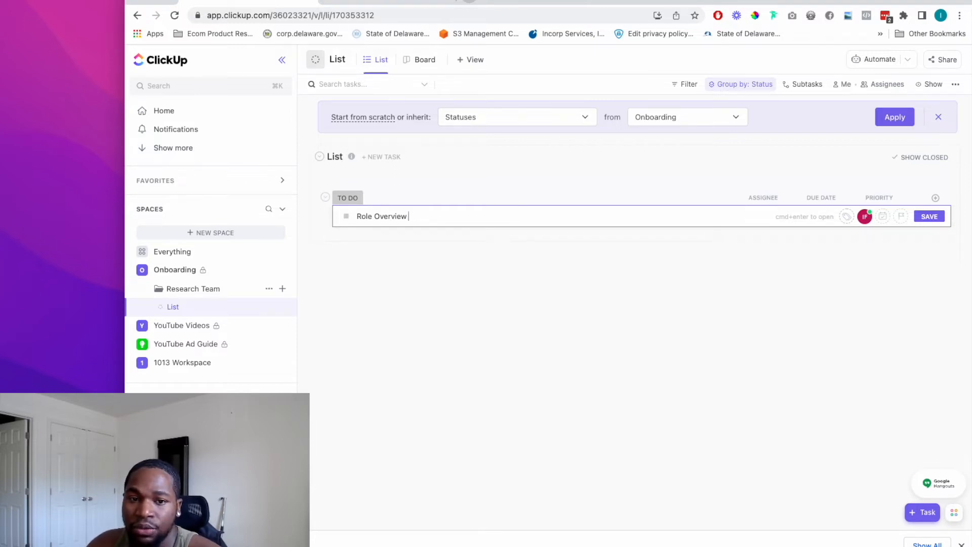
Set the Role Overview task's due date to This Friday and save the task.
text(/)
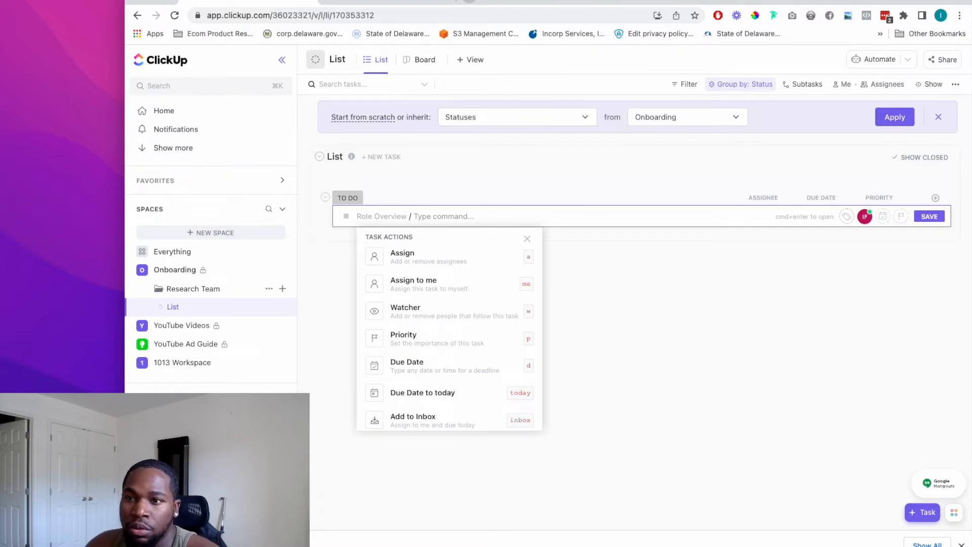
text(due)
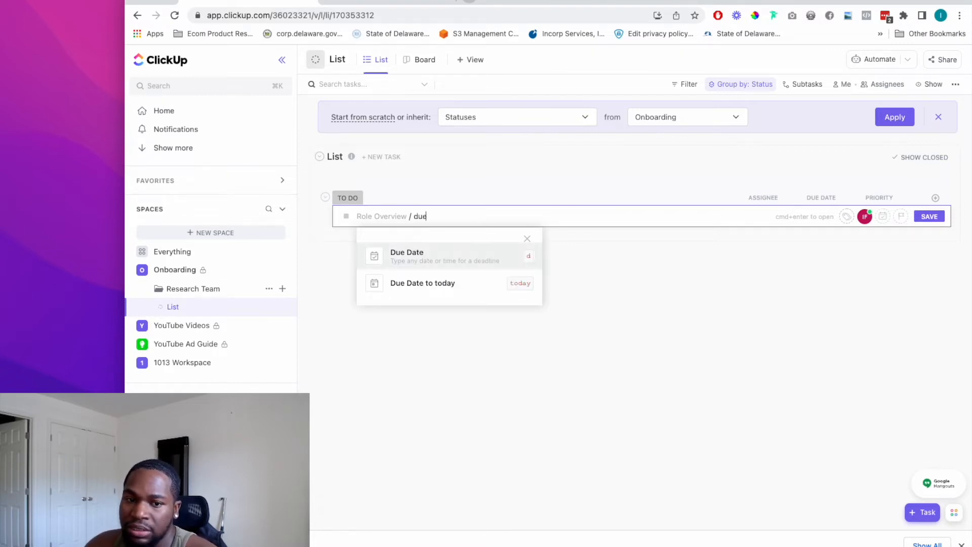
key(Return)
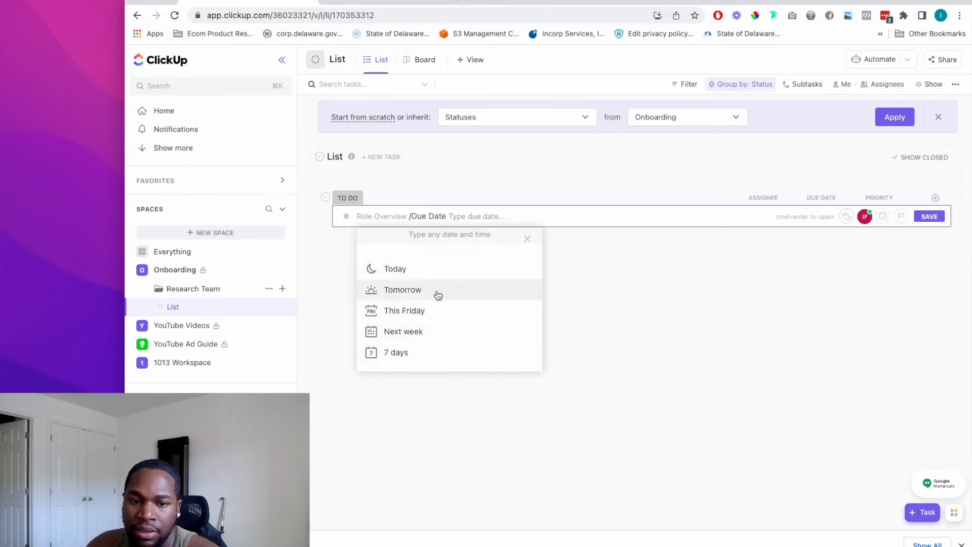
click(417, 315)
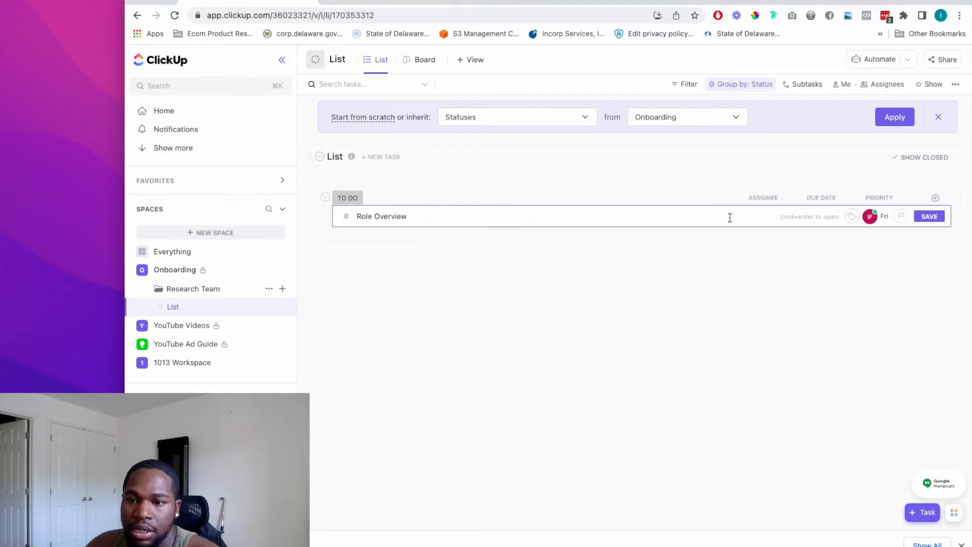
click(929, 216)
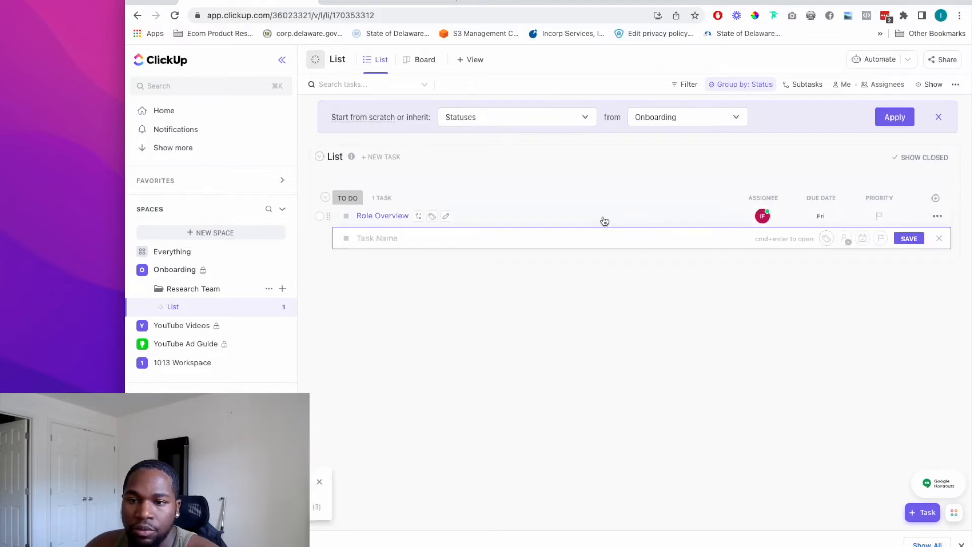
Open the Role Overview task and add a subtask named Responsibilities from its description.
click(388, 215)
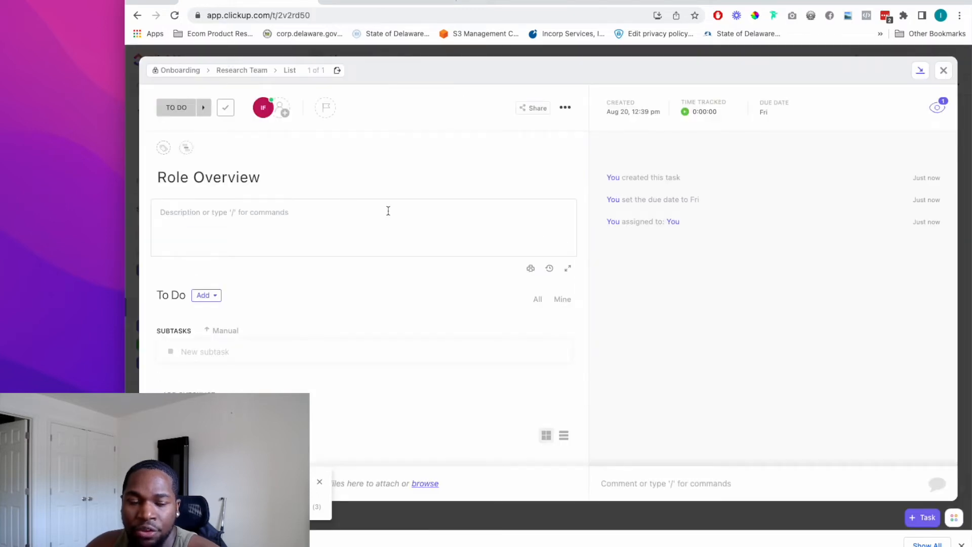
click(274, 253)
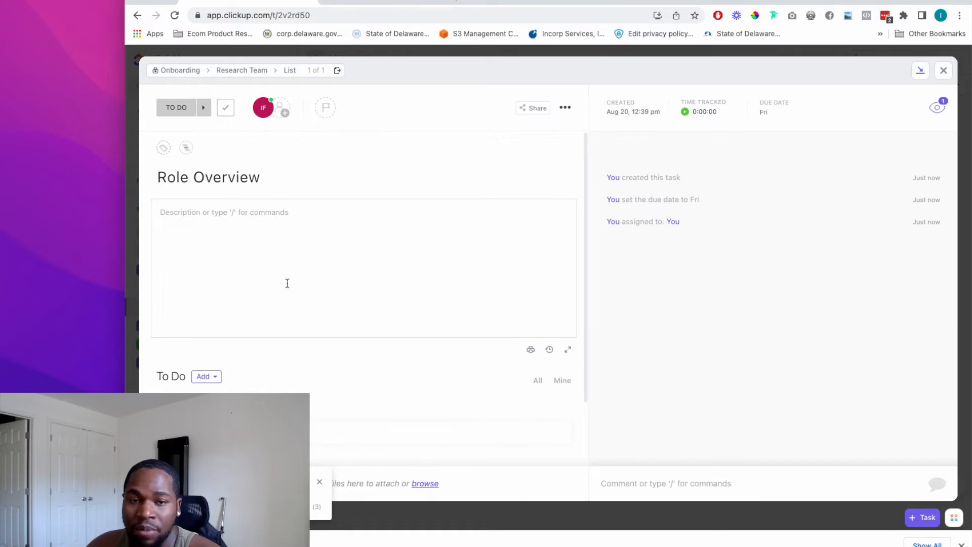
scroll(543, 300, down, 1)
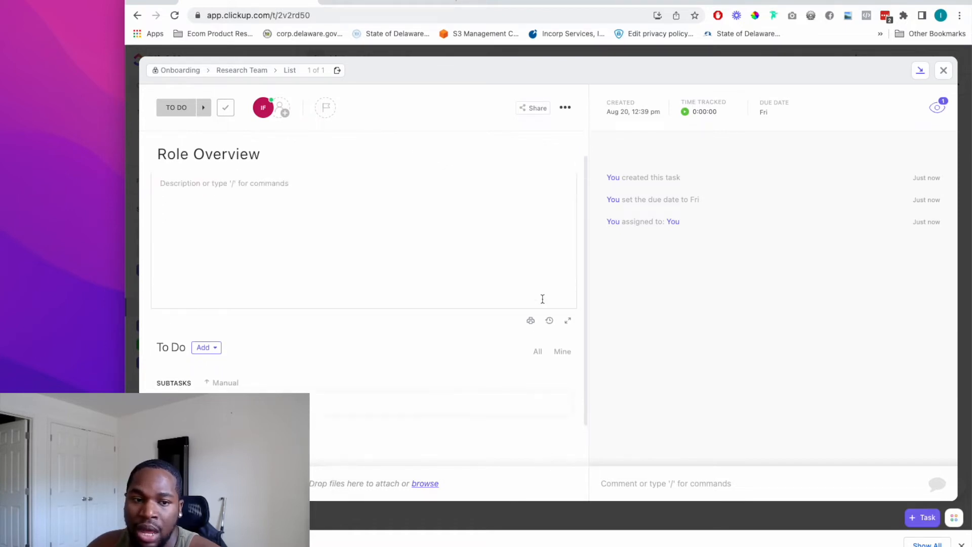
scroll(542, 300, up, 1)
click(280, 209)
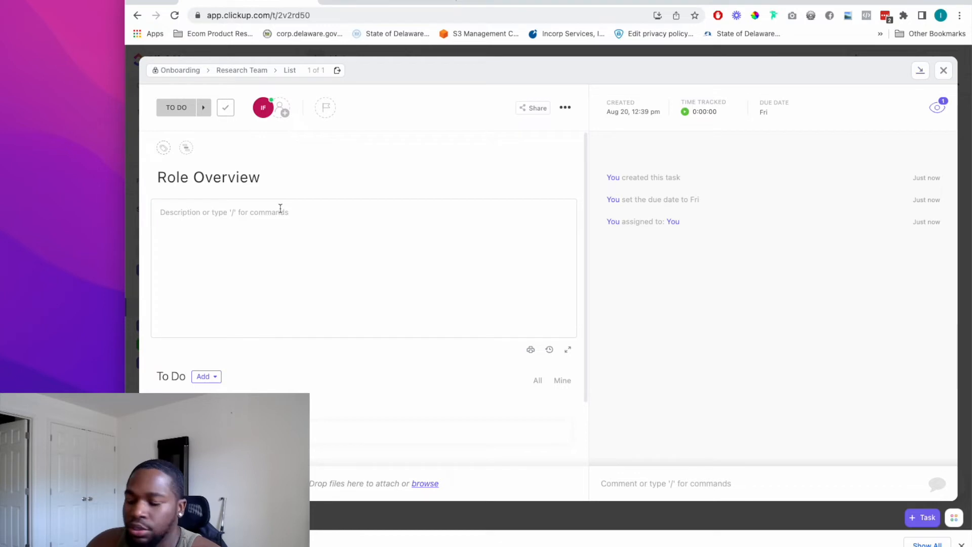
text(/)
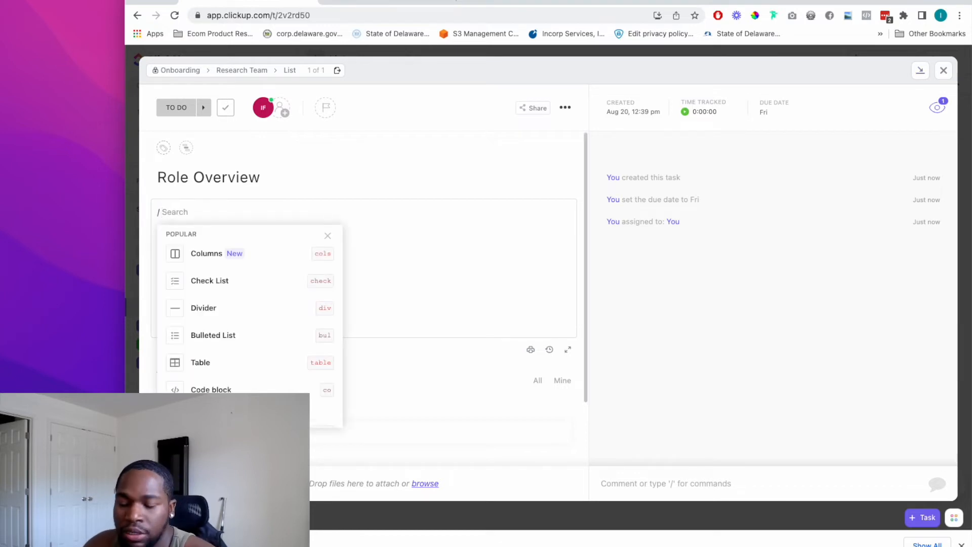
text(sub)
key(Return)
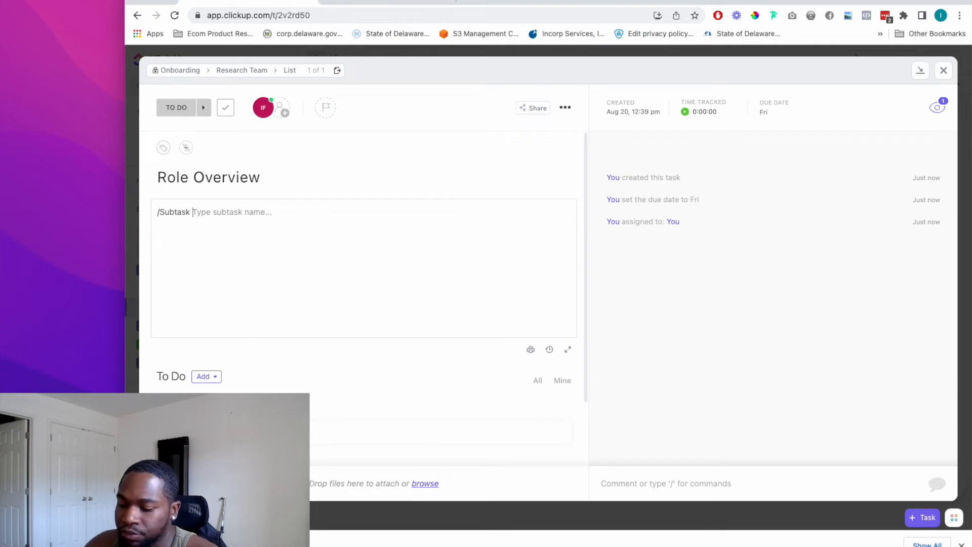
text(Respon)
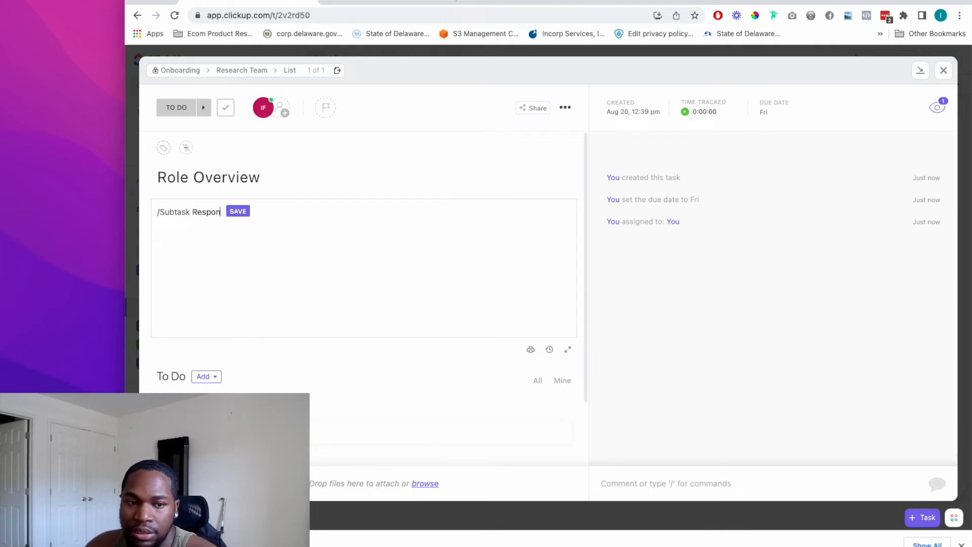
text(sibilities)
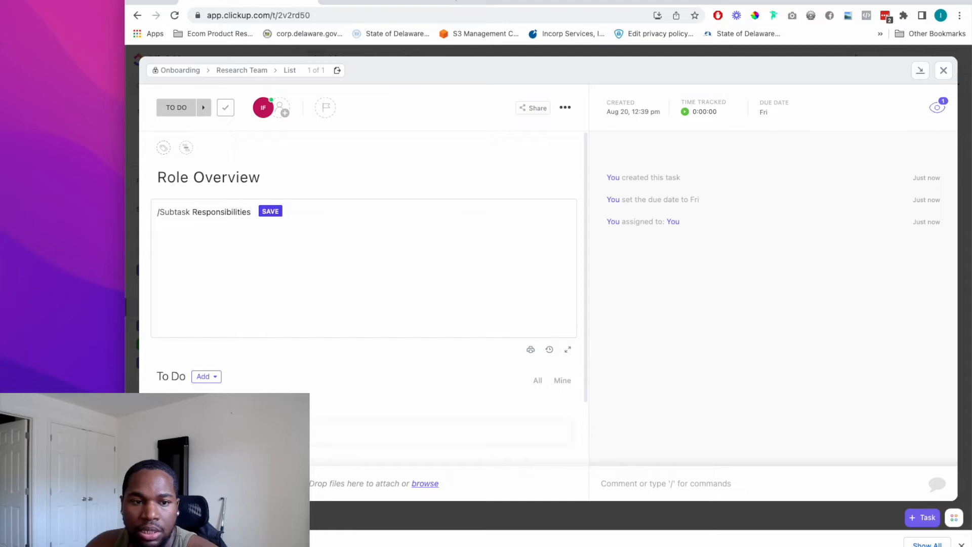
key(Return)
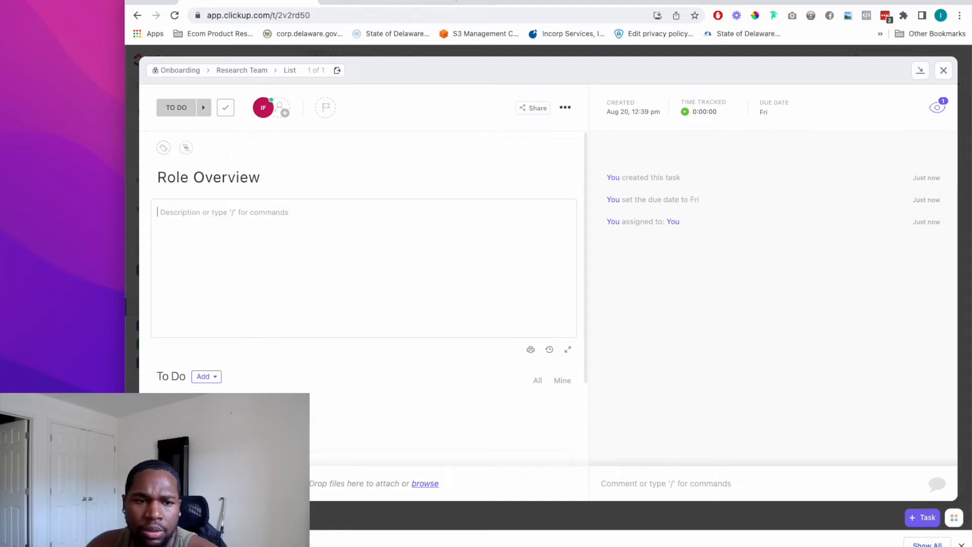
Look at the Responsibilities subtask's page and return to the Role Overview task.
scroll(298, 261, down, 2)
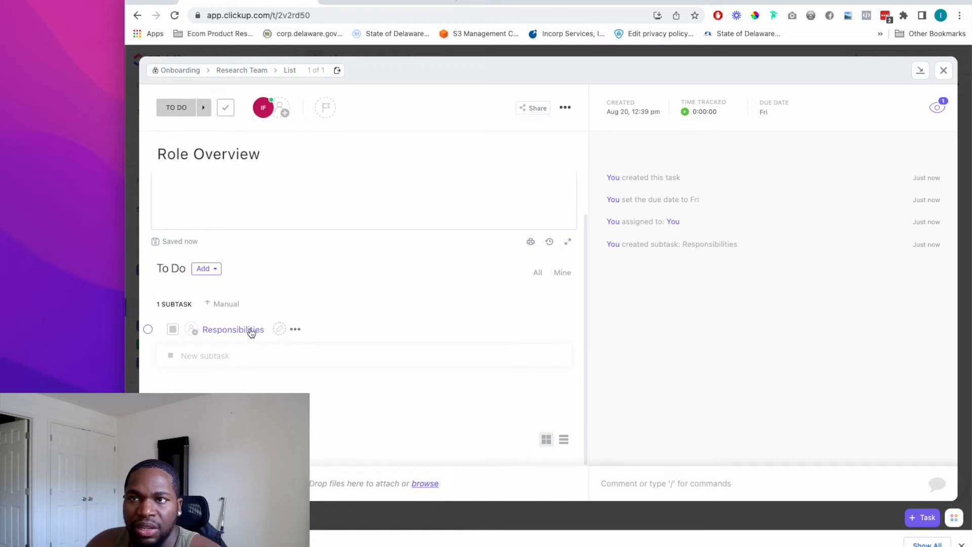
click(234, 329)
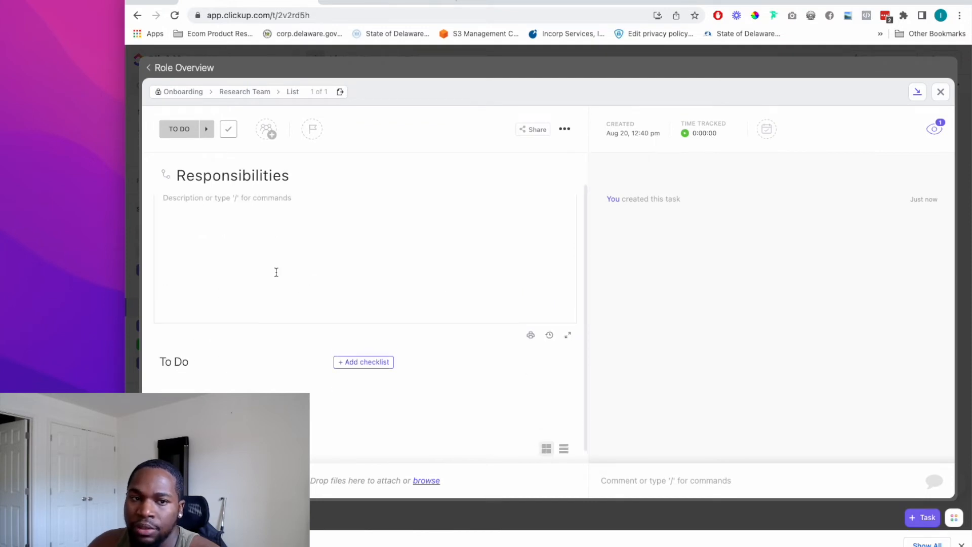
click(210, 69)
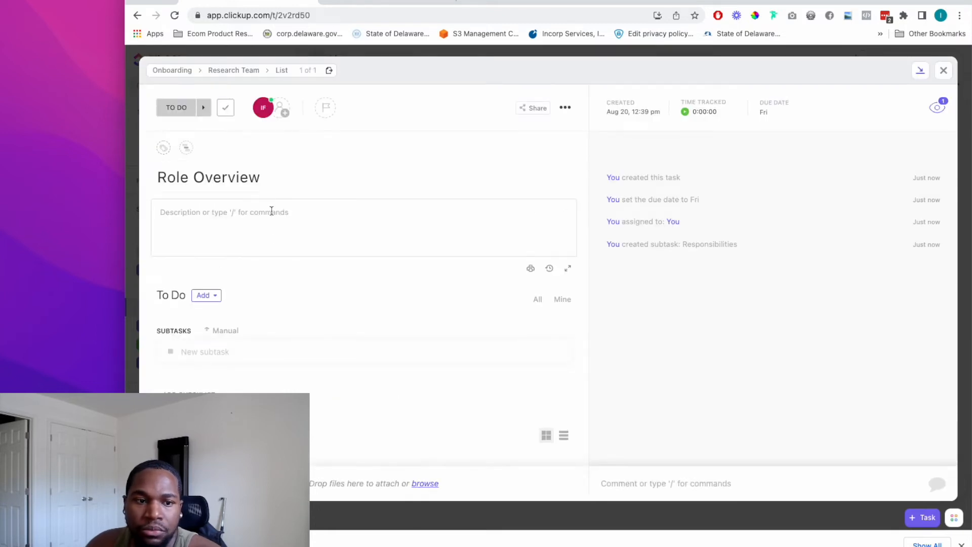
Add a second subtask named Performance metrics from the Role Overview task's description.
click(266, 254)
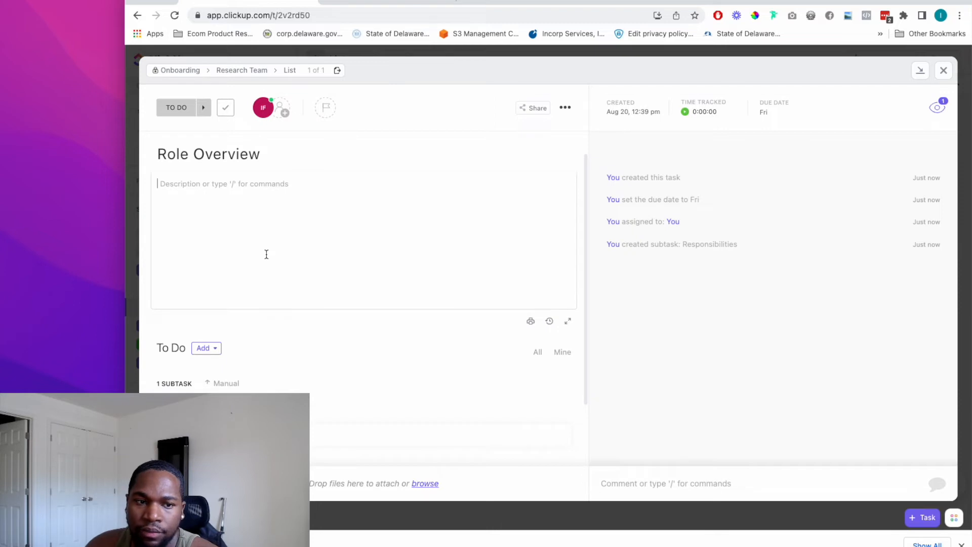
text(/sub)
key(Return)
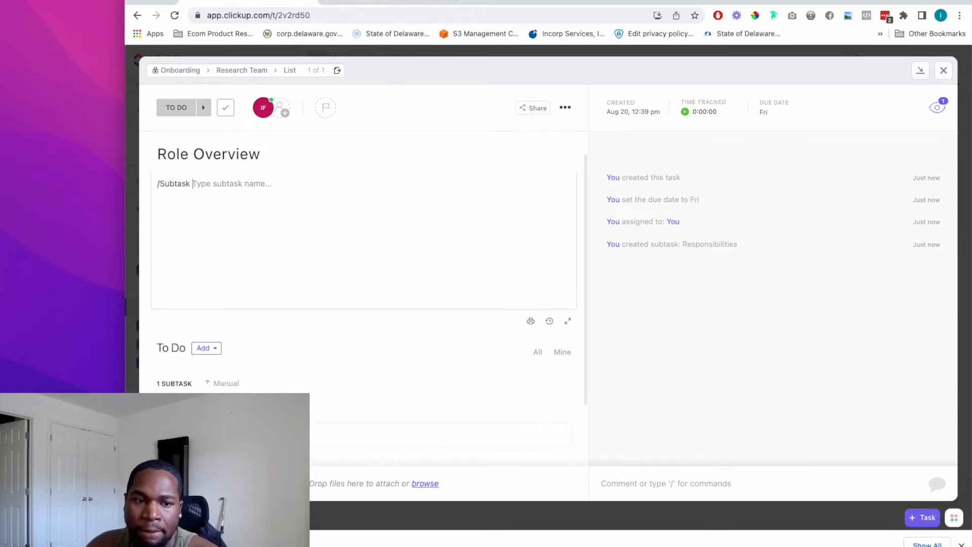
text(Performanc)
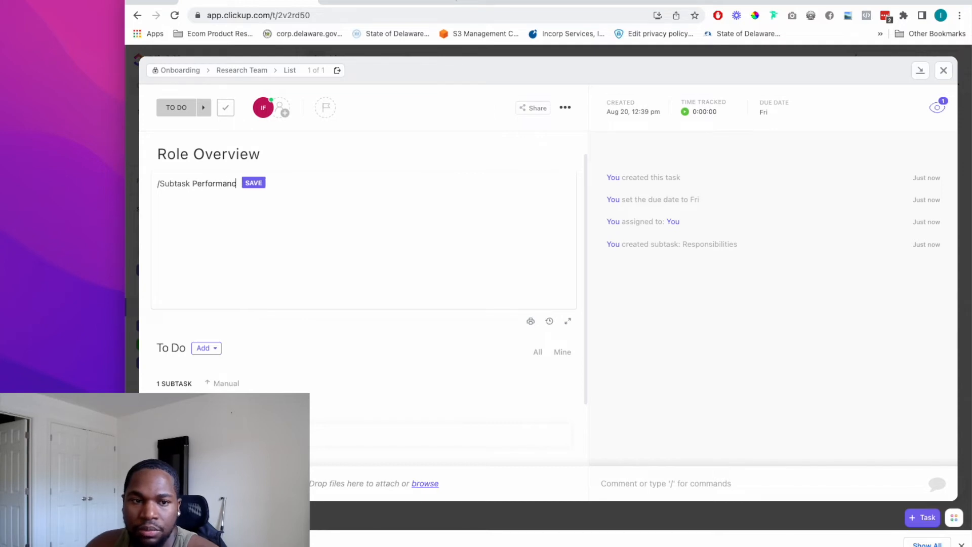
text(e review)
key(Return)
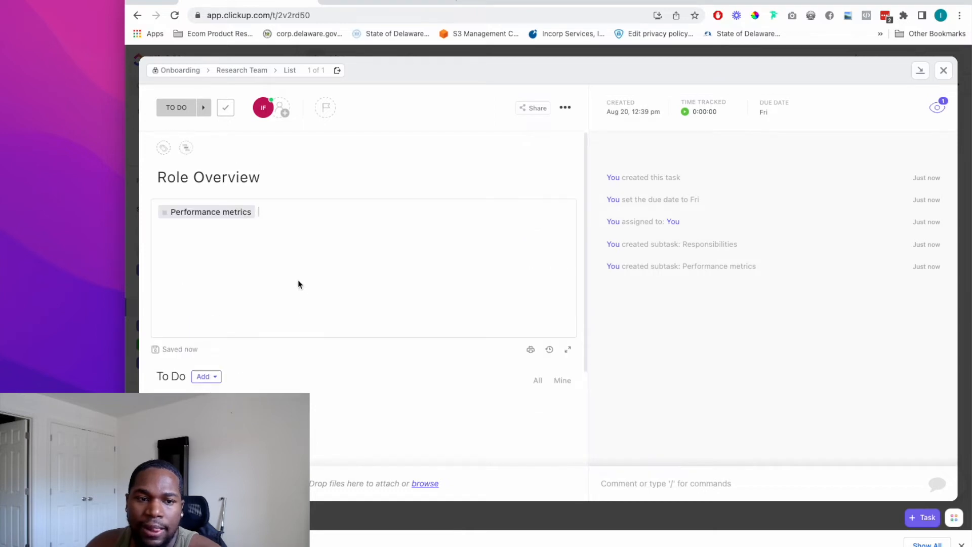
key(Return)
key(Return)
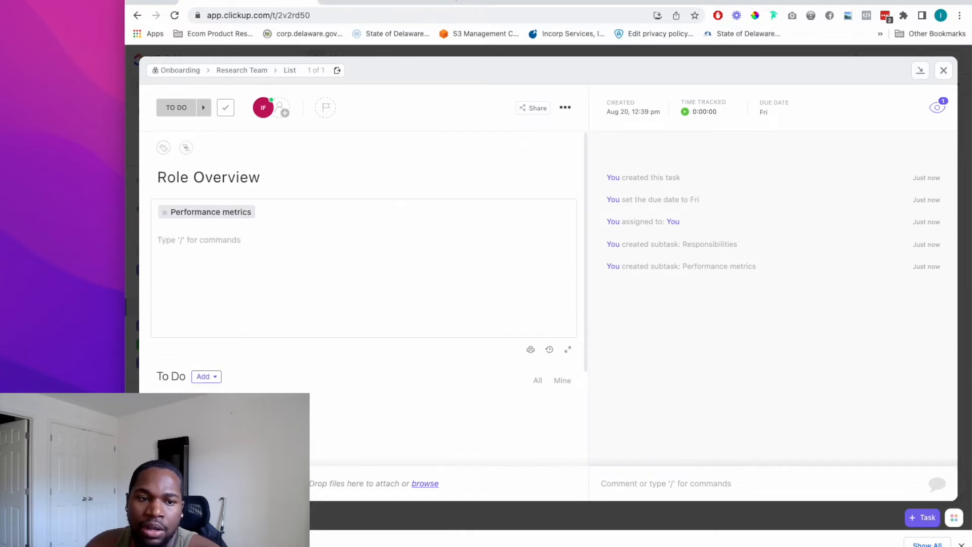
text(/)
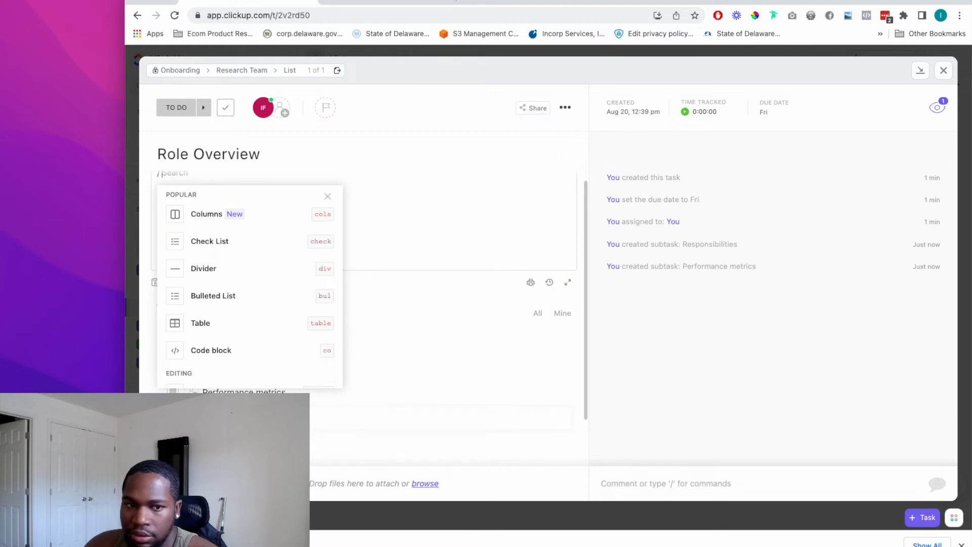
key(BackSpace)
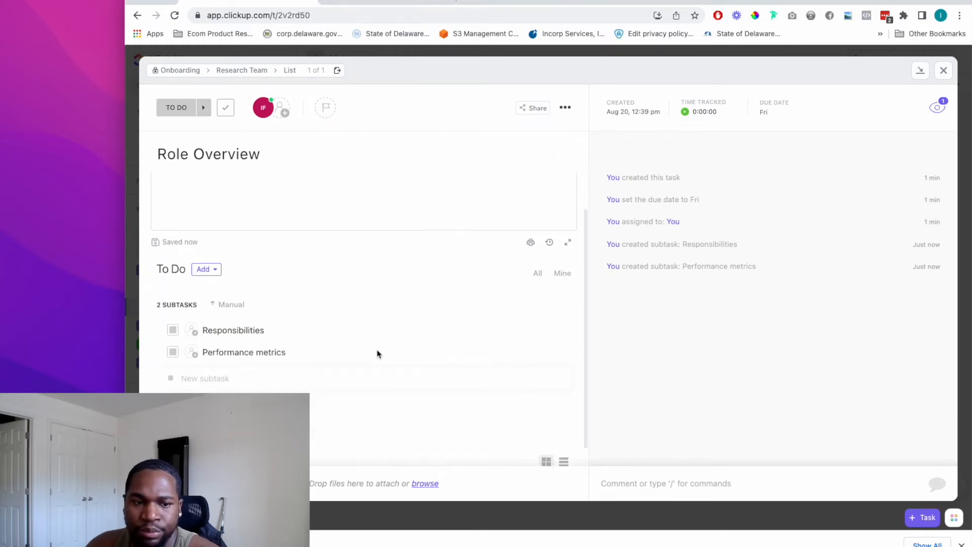
Open the Responsibilities subtask and insert a Heading 1 block in its description.
click(238, 306)
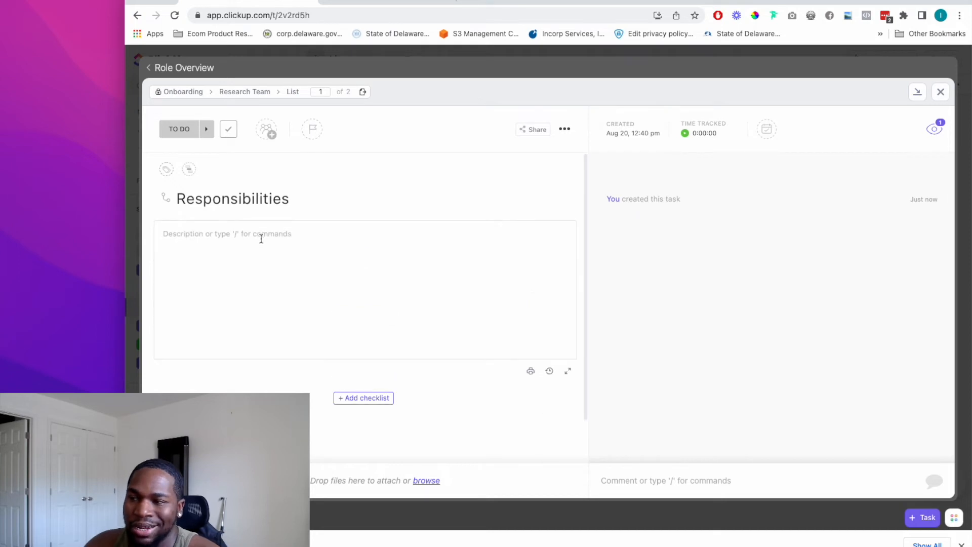
text(/H)
key(Return)
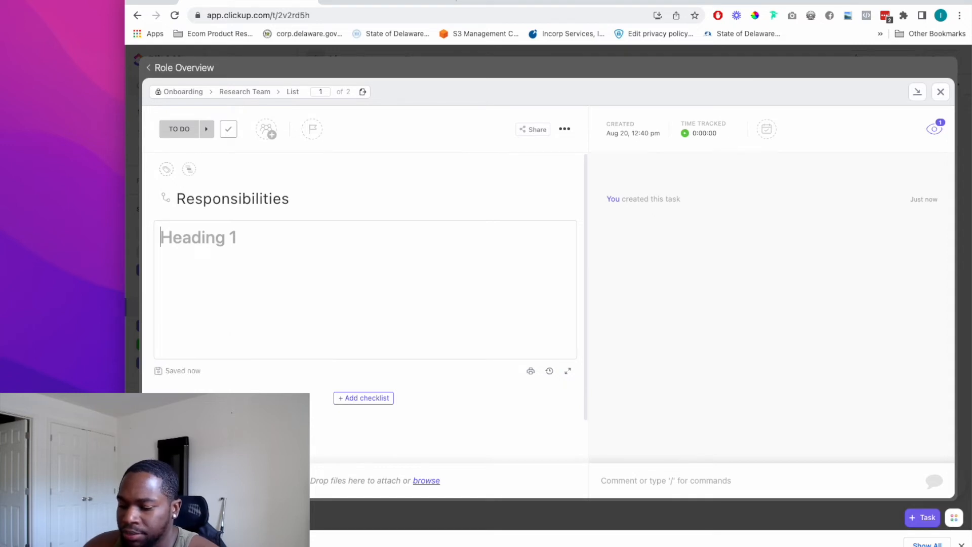
text(T)
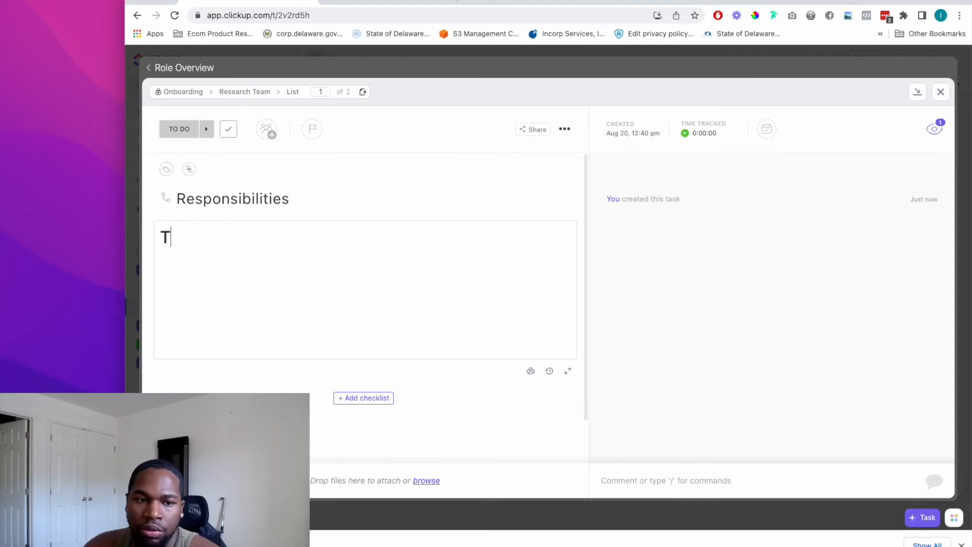
key(BackSpace)
text(Ge)
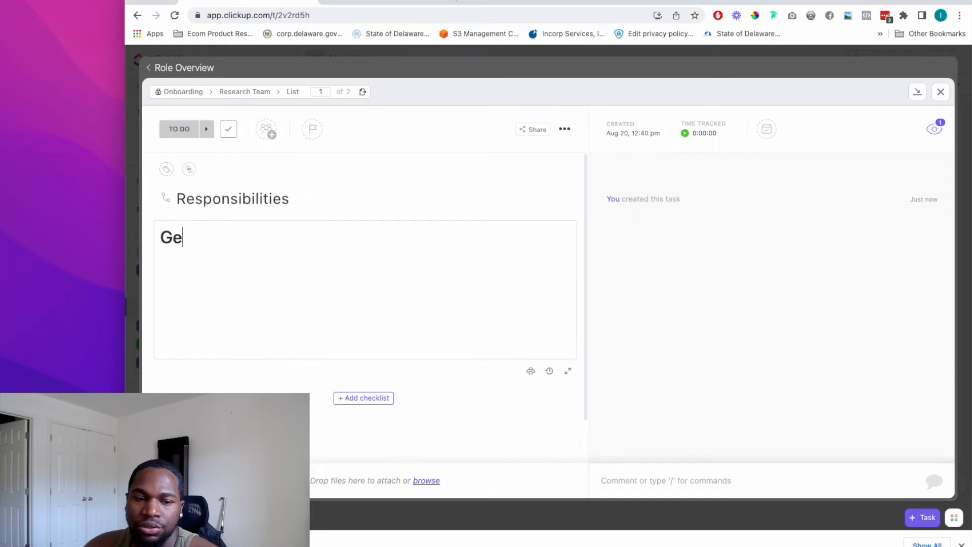
text(neral Rewq)
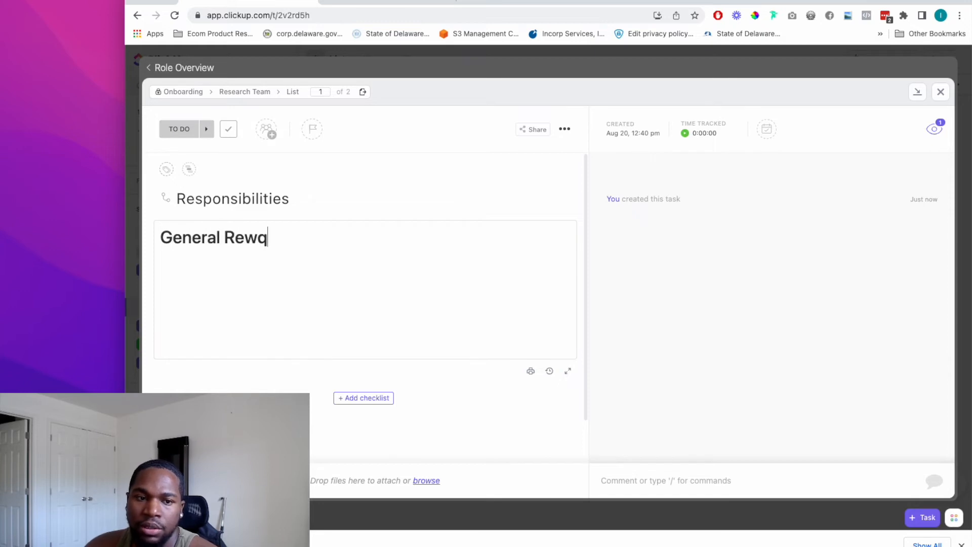
key(BackSpace)
key(BackSpace)
key(BackSpace)
key(BackSpace)
key(BackSpace)
key(BackSpace)
key(BackSpace)
key(BackSpace)
key(BackSpace)
key(BackSpace)
key(BackSpace)
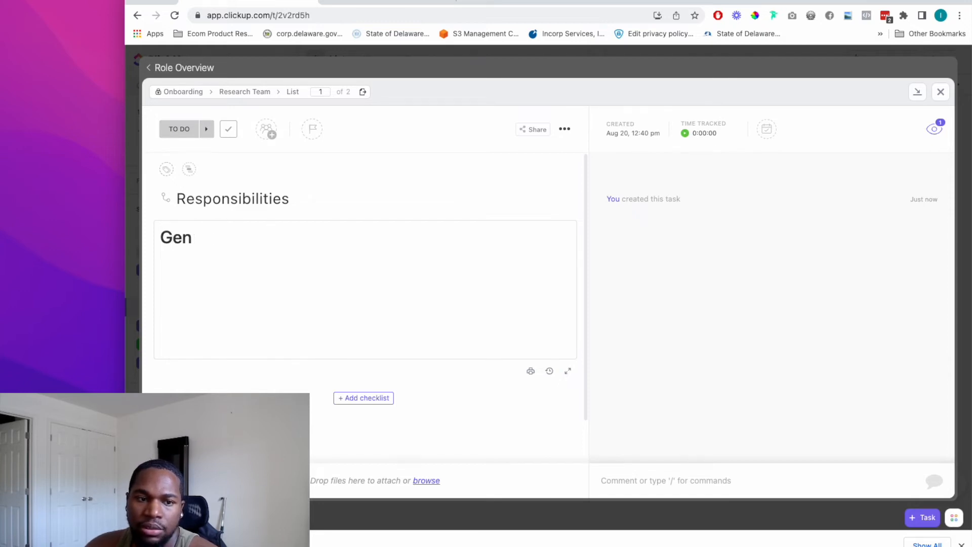
key(BackSpace)
Enter Requirements as the heading of the Responsibilities description and start a new paragraph below it.
text(req)
key(BackSpace)
key(BackSpace)
key(BackSpace)
text(Requirements)
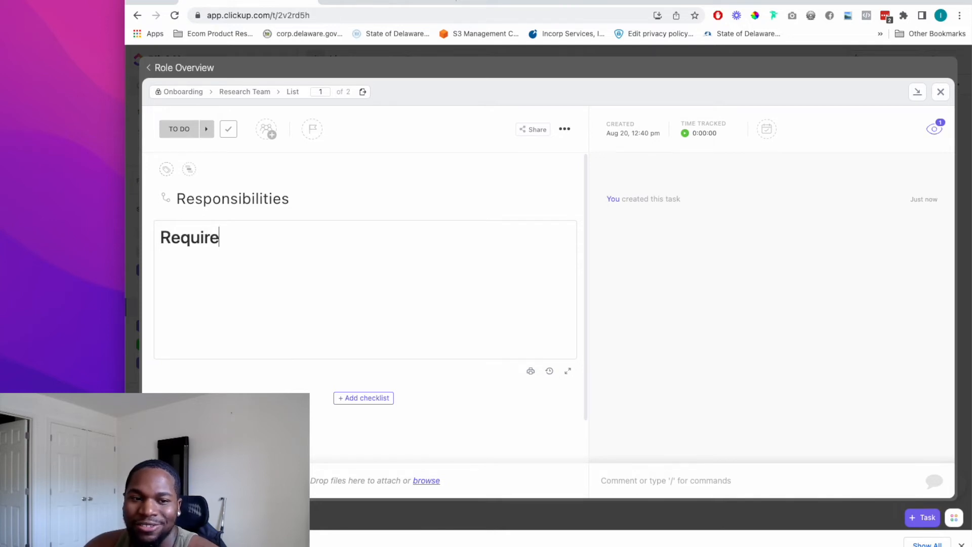
key(Return)
key(Return)
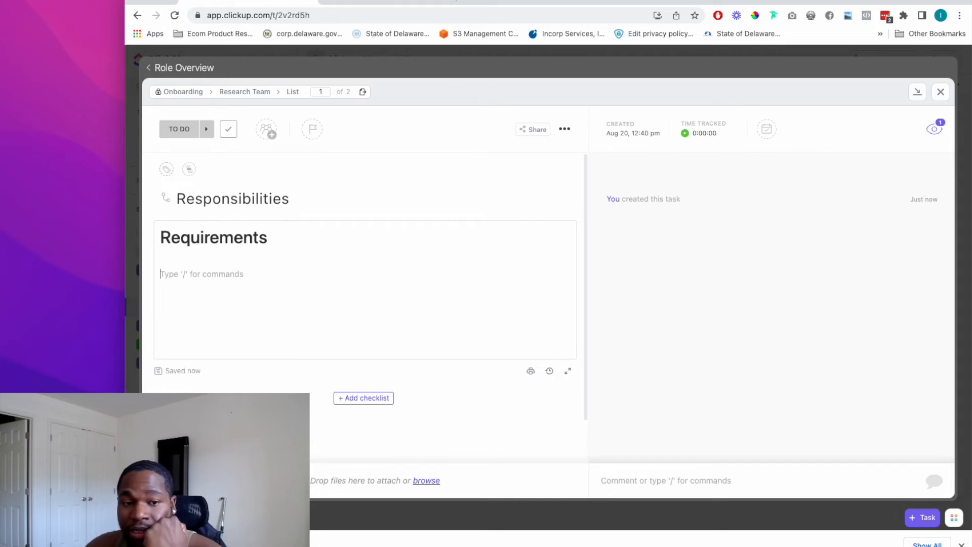
Close the Role Overview task, look at the workspace structure diagram in Canva, and switch back to ClickUp.
click(200, 70)
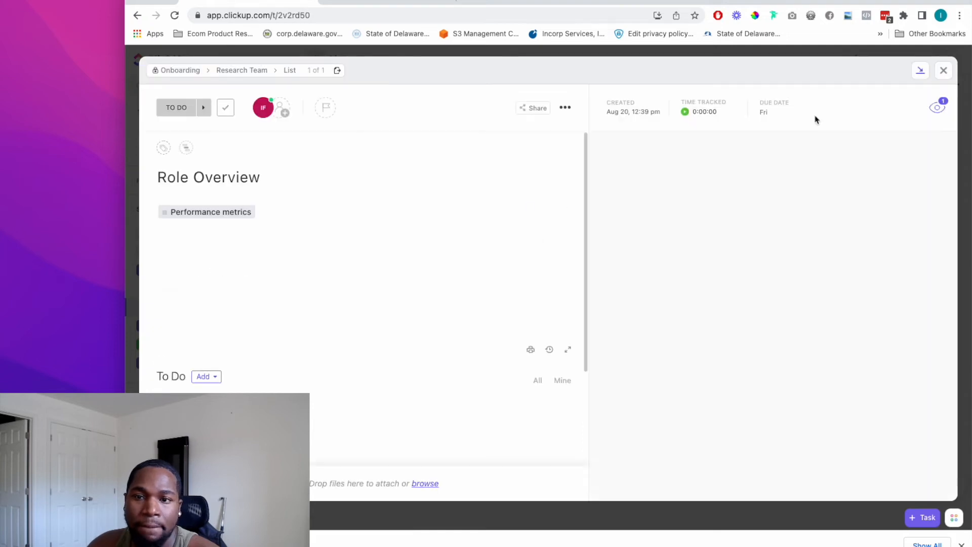
click(941, 69)
click(422, 1)
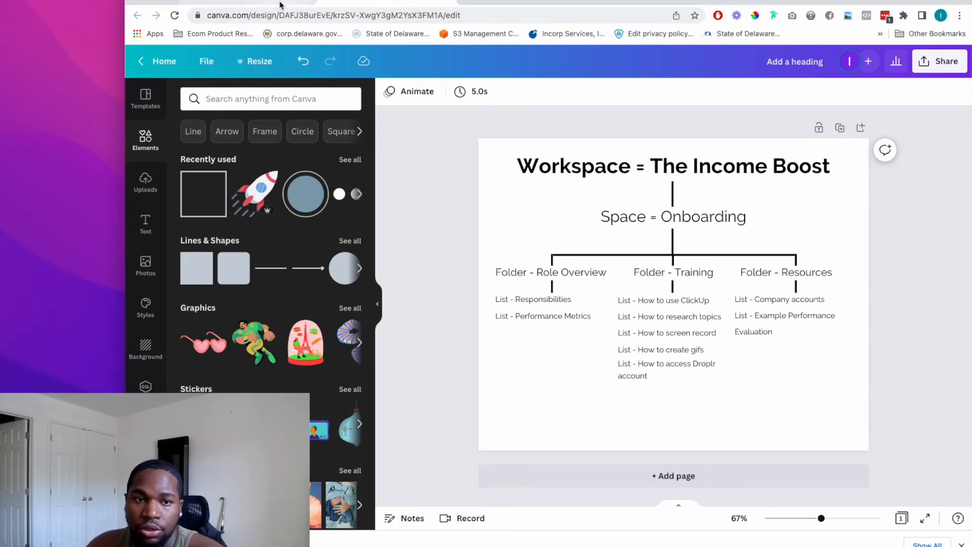
key(ctrl+Tab)
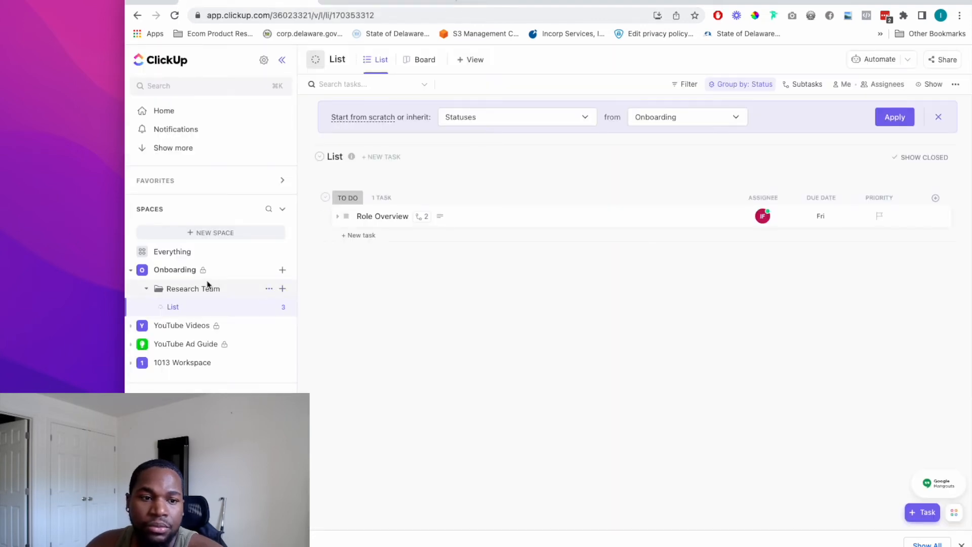
Create a folder named Onboarding in the Onboarding space, keeping the default list, sharing and status settings.
click(283, 271)
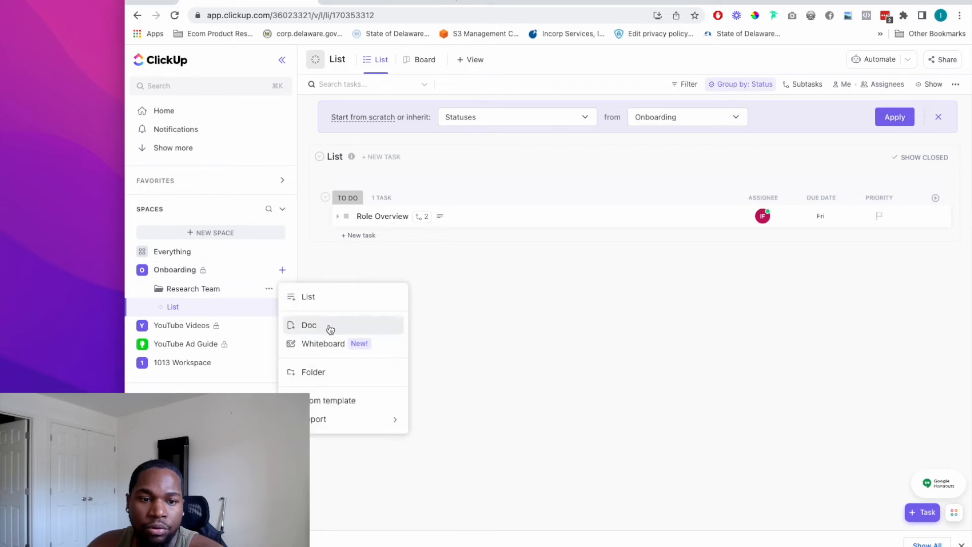
click(323, 373)
text(Onboarding)
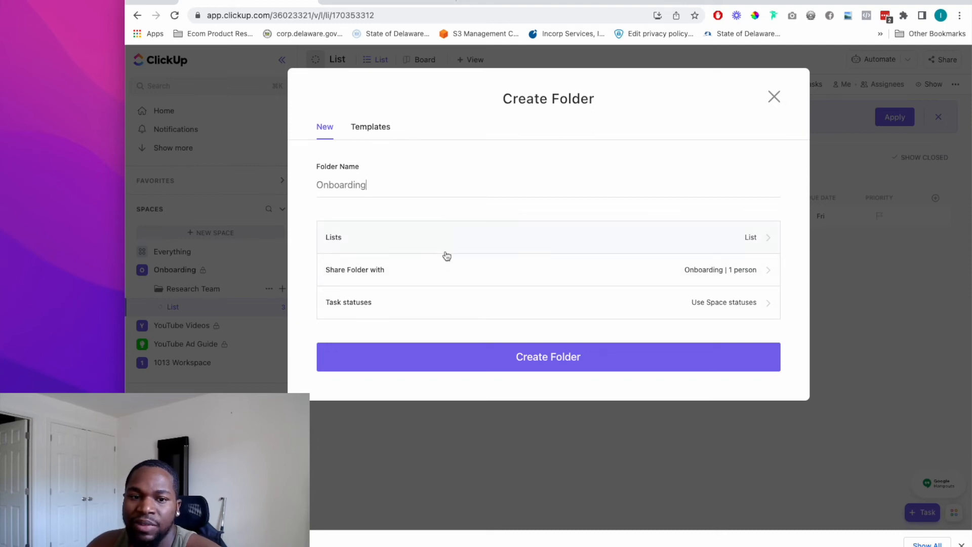
click(509, 365)
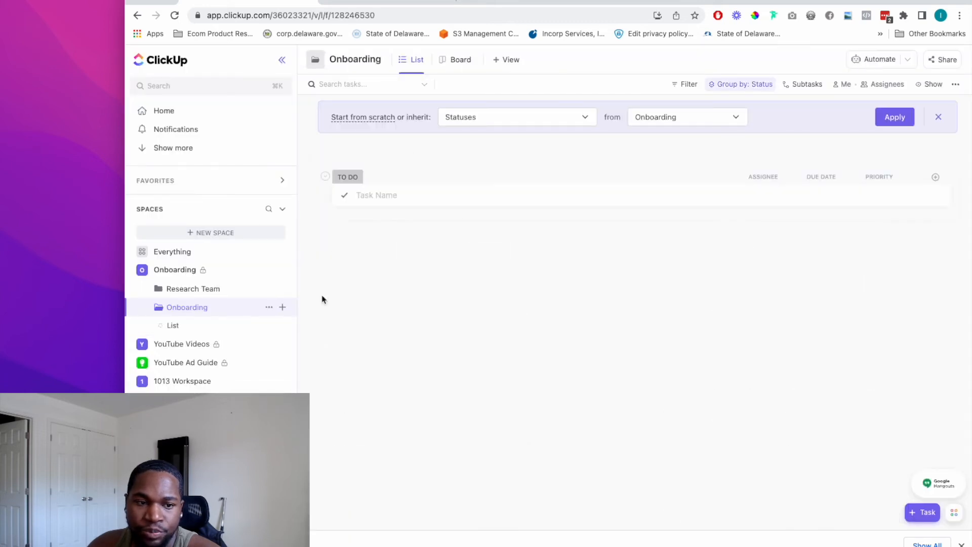
Add three tasks named Research Team, Script Creator and Video Editor to the Onboarding folder's list.
click(392, 217)
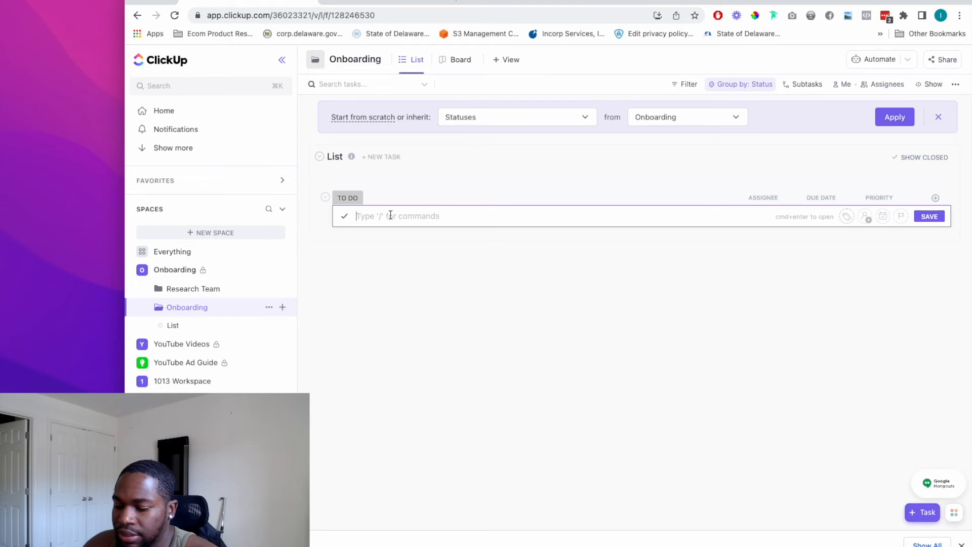
text(Research Te)
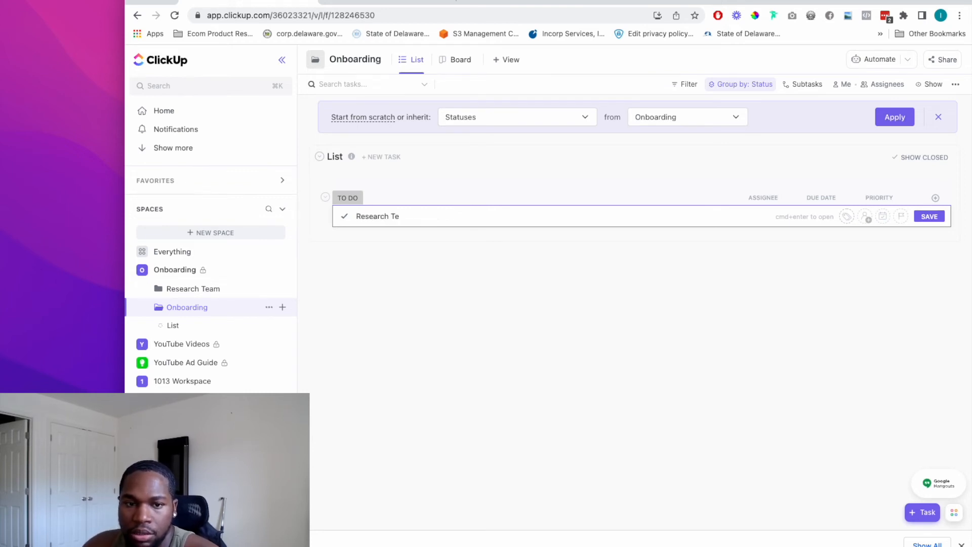
text(am)
key(Return)
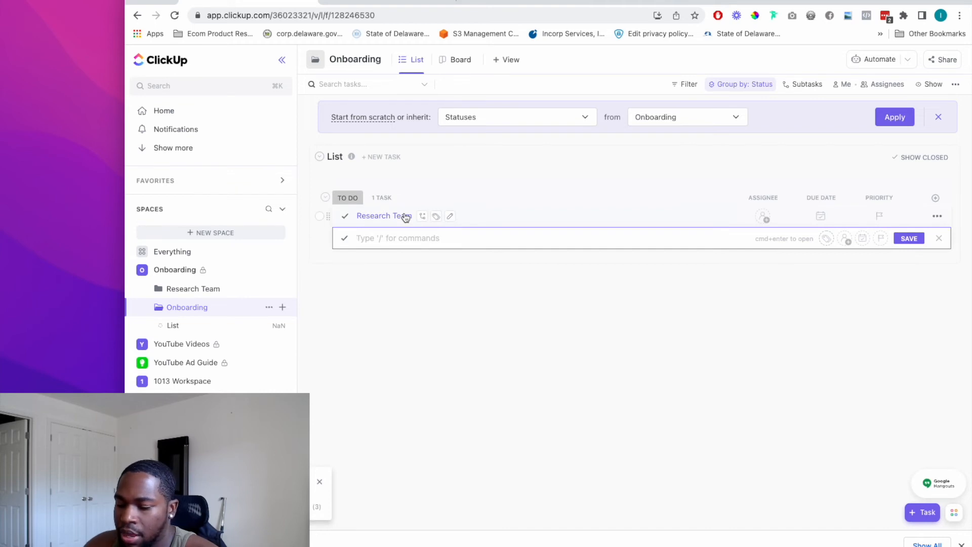
text(Script )
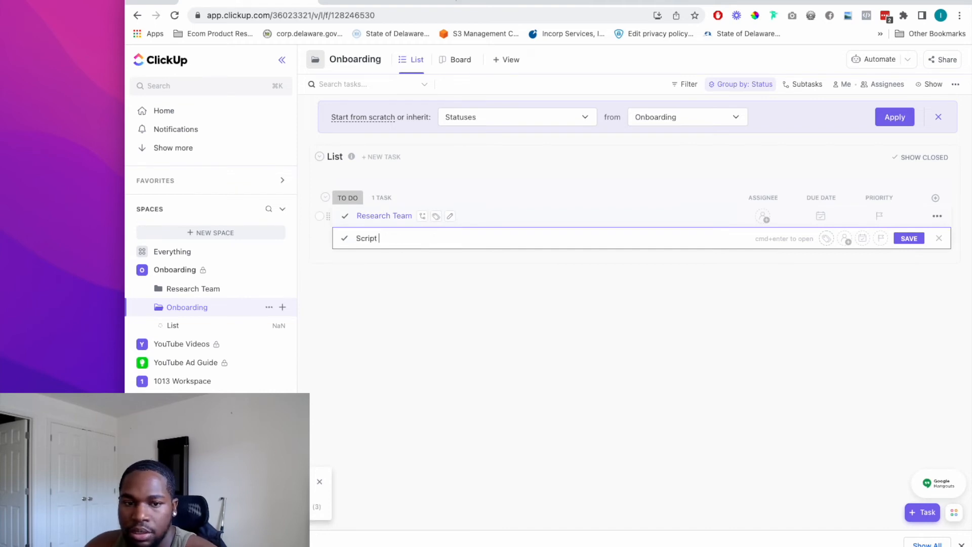
text(Creator)
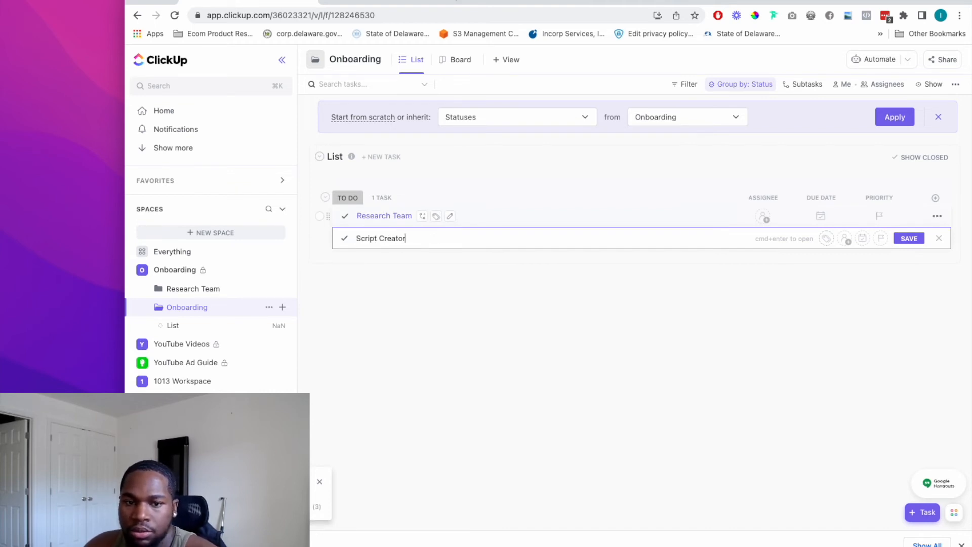
key(Return)
text(Video Editor)
key(Return)
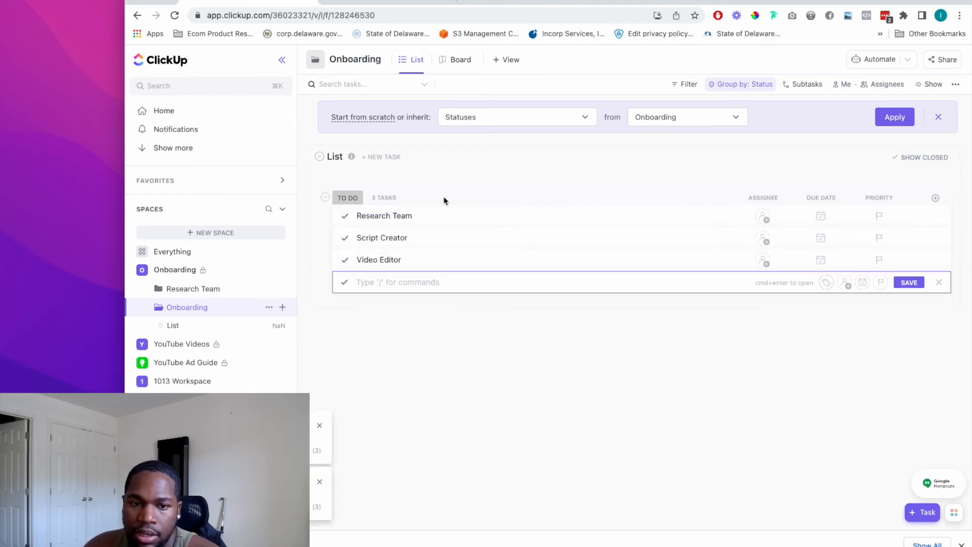
Open the Research Team task and add a subtask named Role Overview from its description.
click(396, 216)
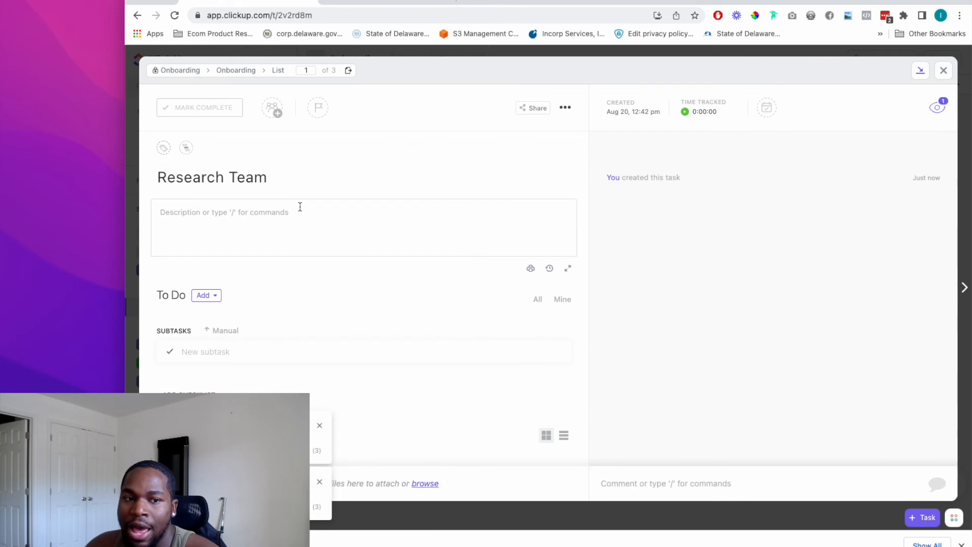
click(265, 215)
text(/sub)
key(Return)
text(Role Overview)
key(Return)
key(Return)
key(Return)
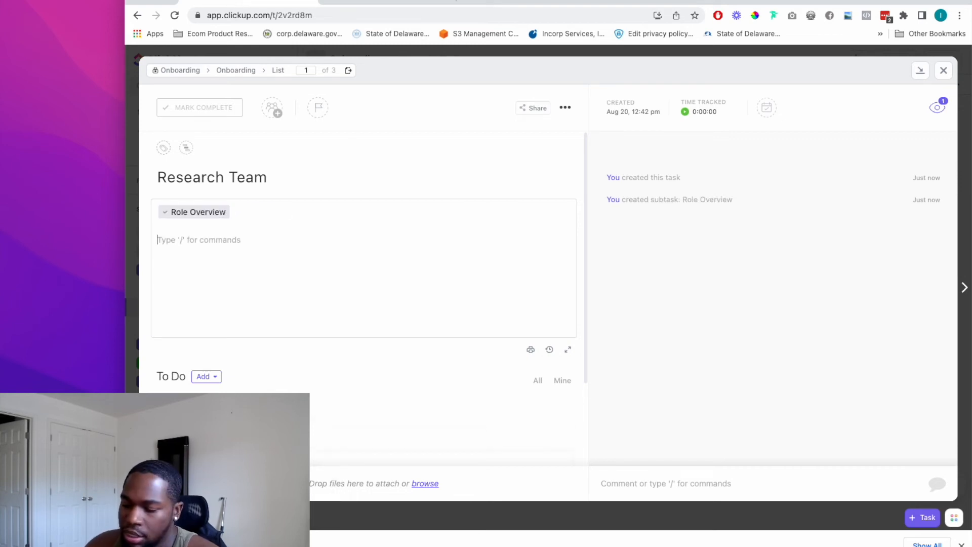
Add a subtask named Training from the Research Team task's description.
text(/sub)
key(Return)
text(Training)
key(Return)
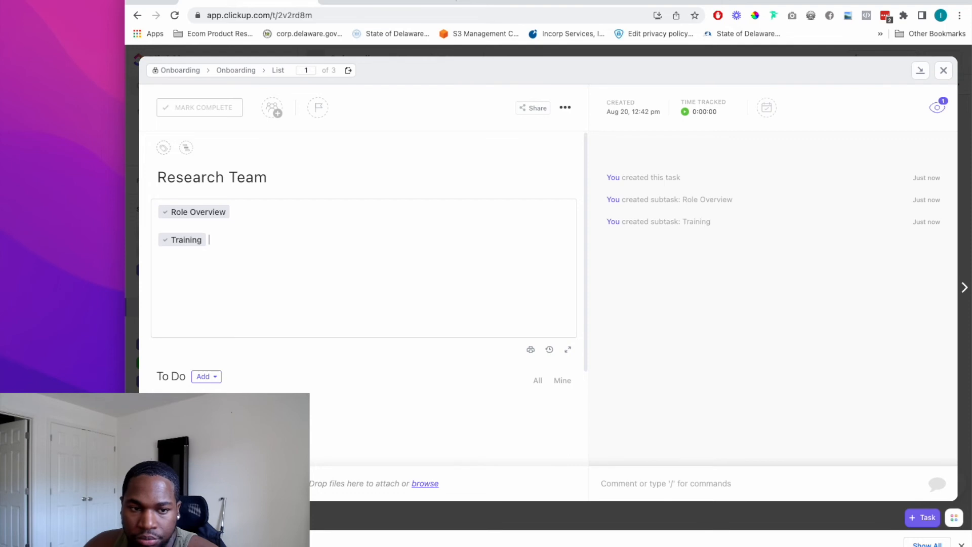
Add a third subtask named Company Resources on a new line of the Research Team task's description.
key(Return)
text(/ sub)
key(Down)
key(Return)
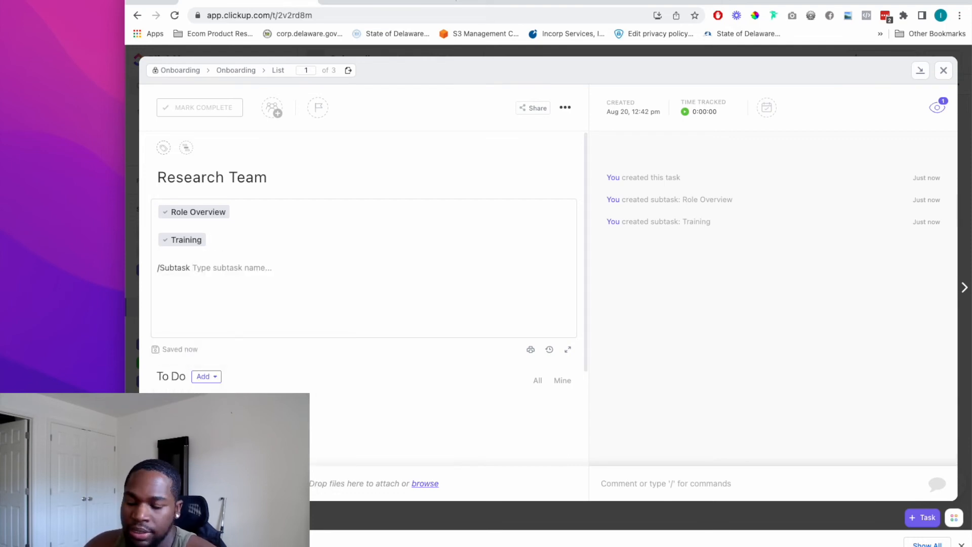
text(Company)
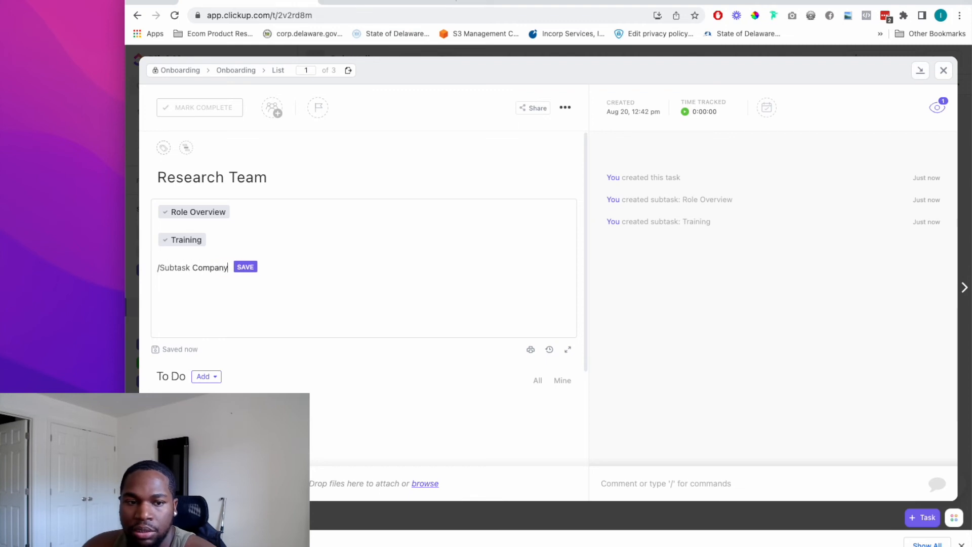
text( Resource)
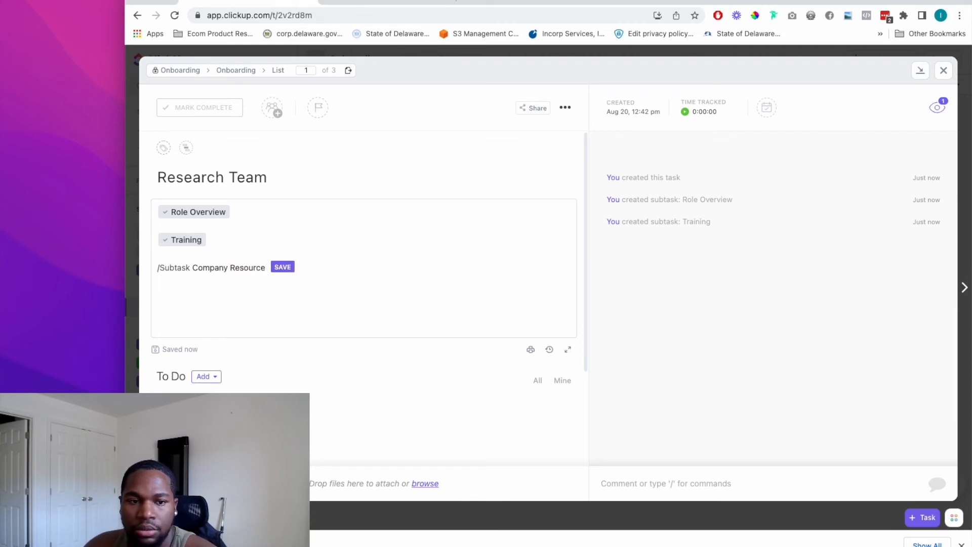
text(s)
key(Return)
Look at the Role Overview subtask's page, return to the Research Team task and close it.
scroll(375, 310, down, 4)
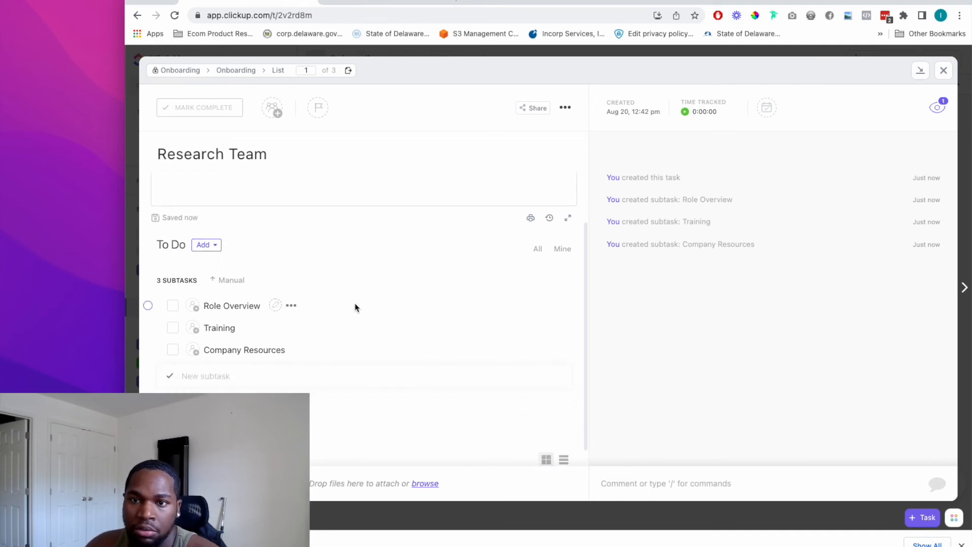
click(236, 307)
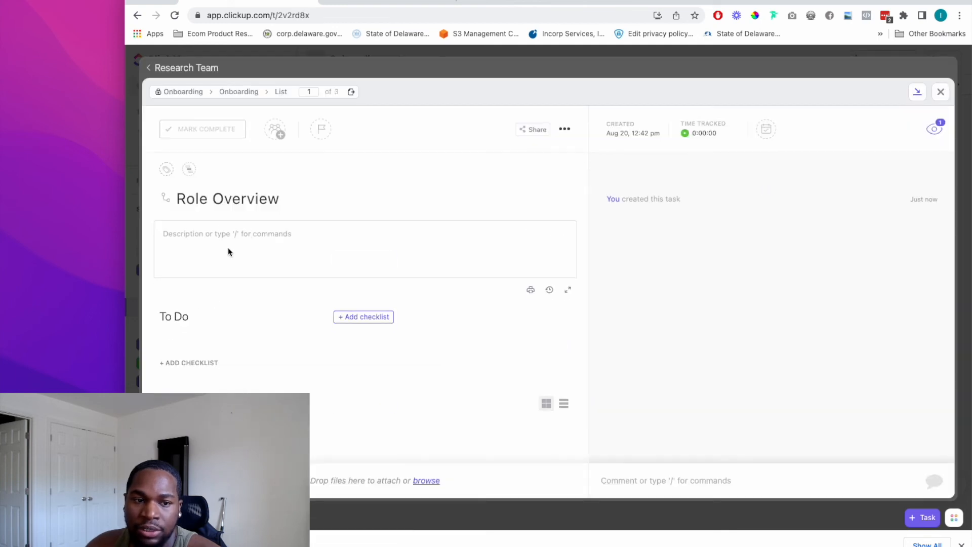
click(226, 233)
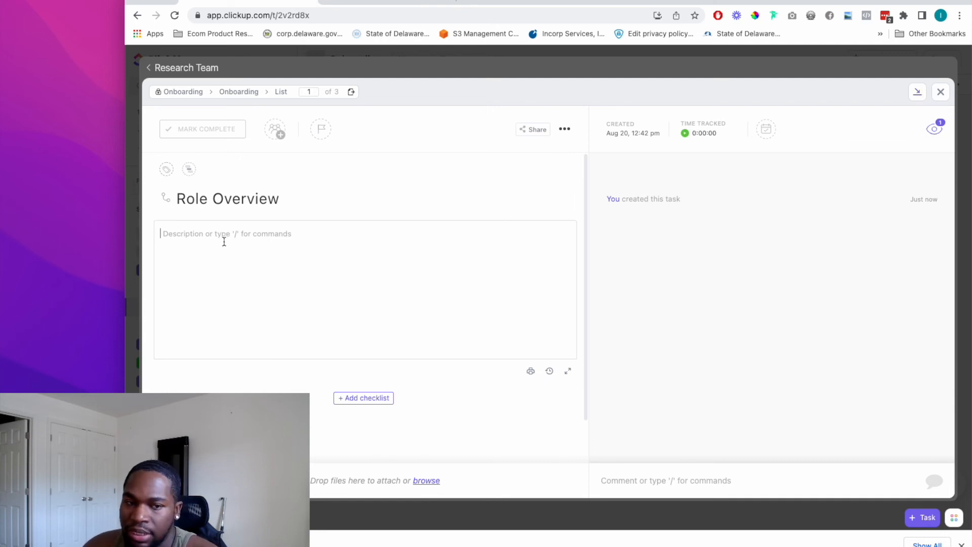
click(172, 67)
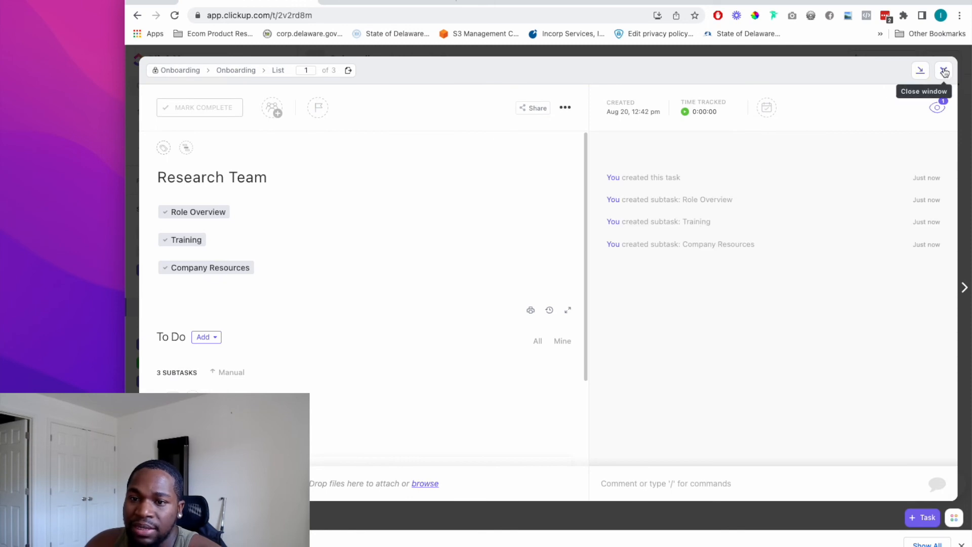
click(945, 73)
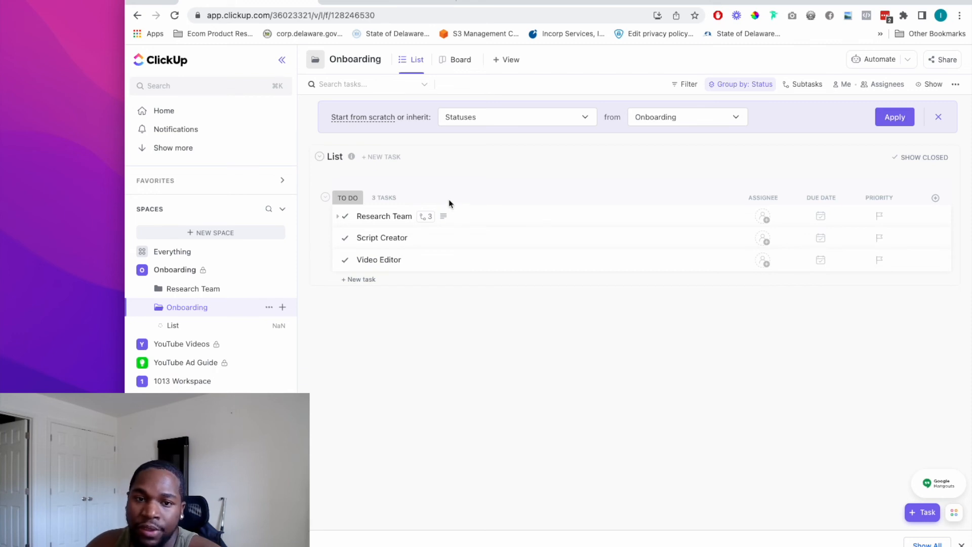
Compare the Onboarding folder's tasks in Board view and List view, ending in List view.
click(454, 65)
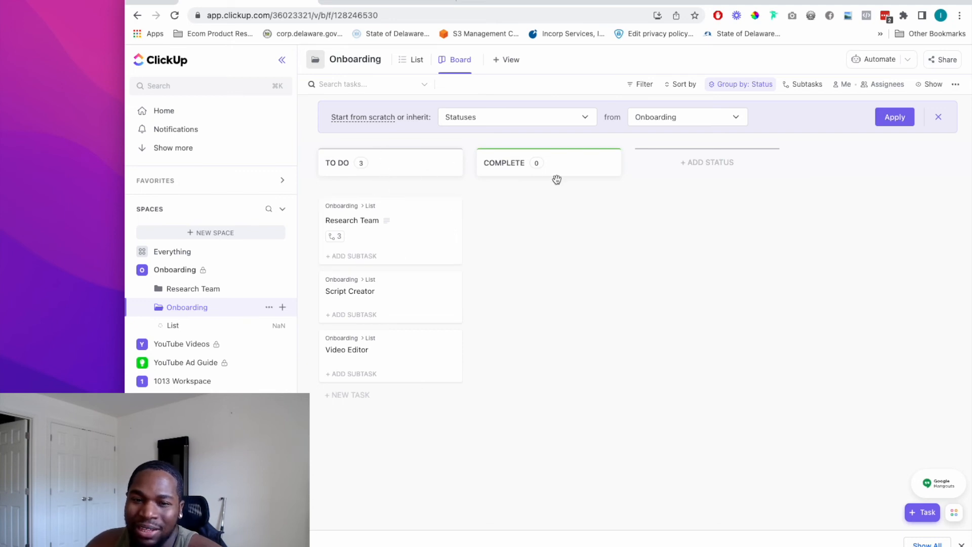
click(411, 60)
click(460, 61)
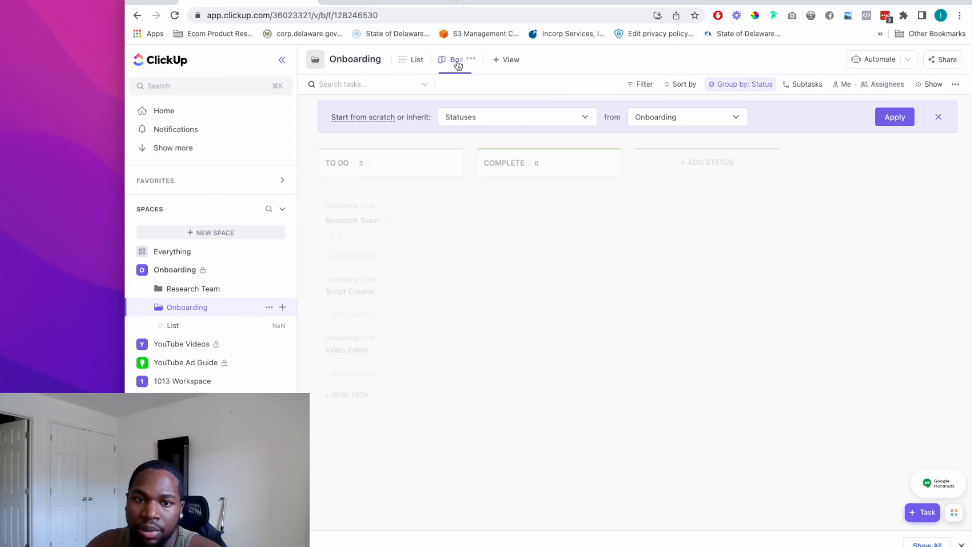
drag(400, 239, 399, 217)
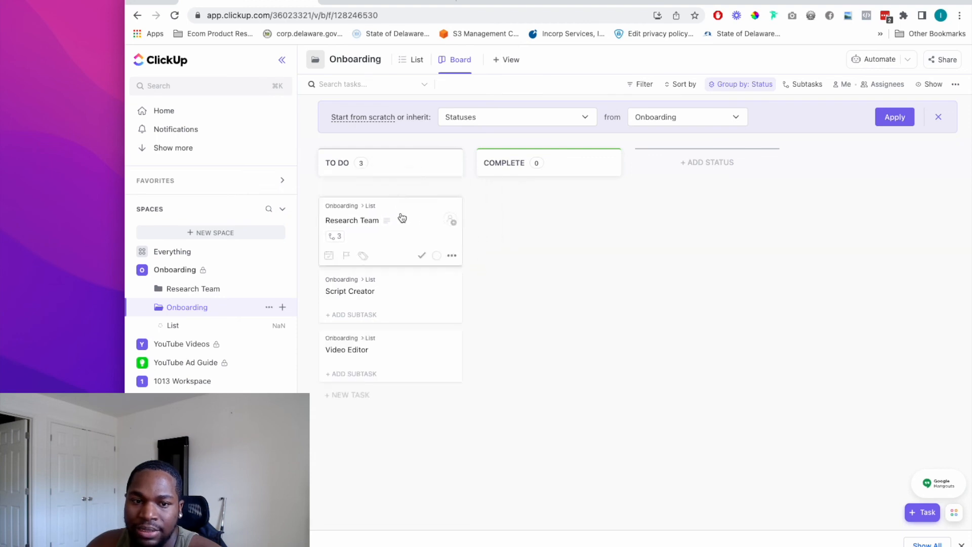
click(417, 60)
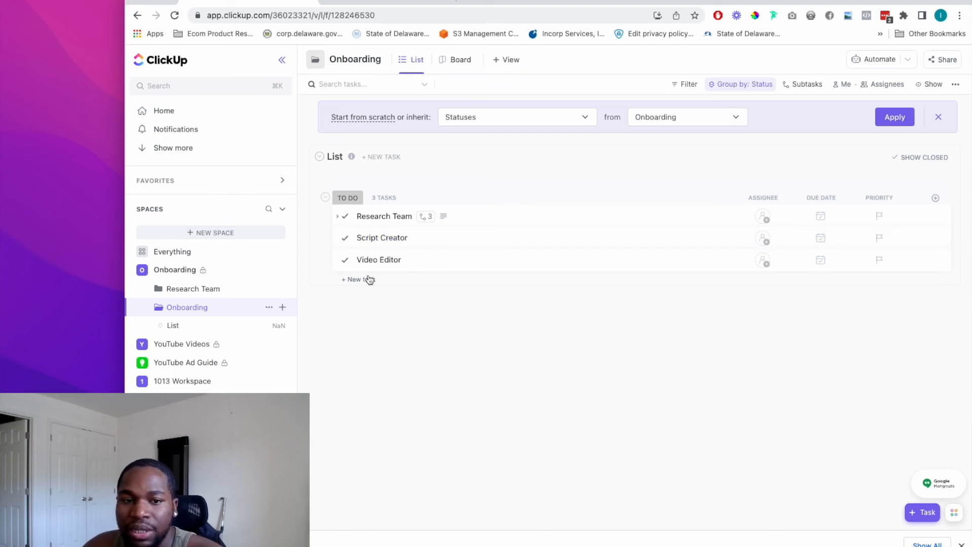
click(456, 70)
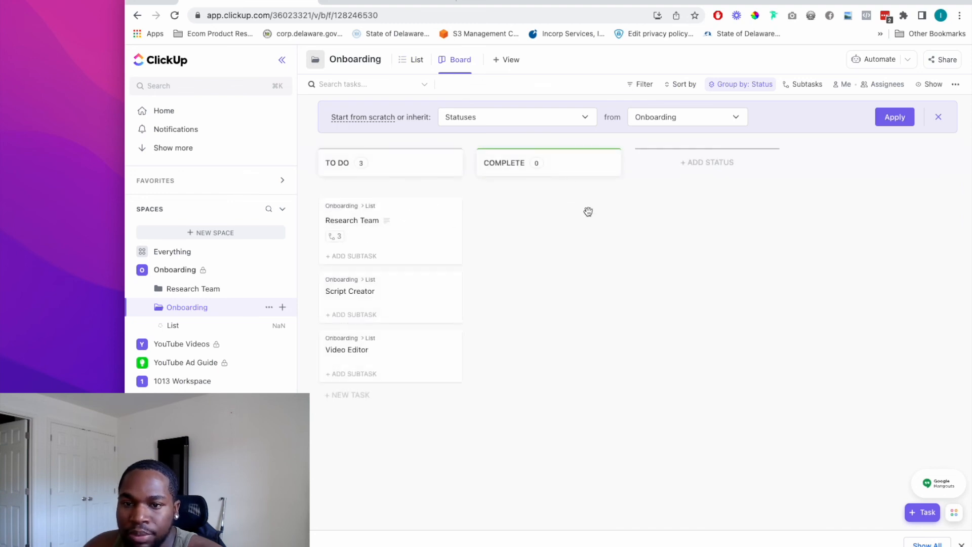
click(411, 59)
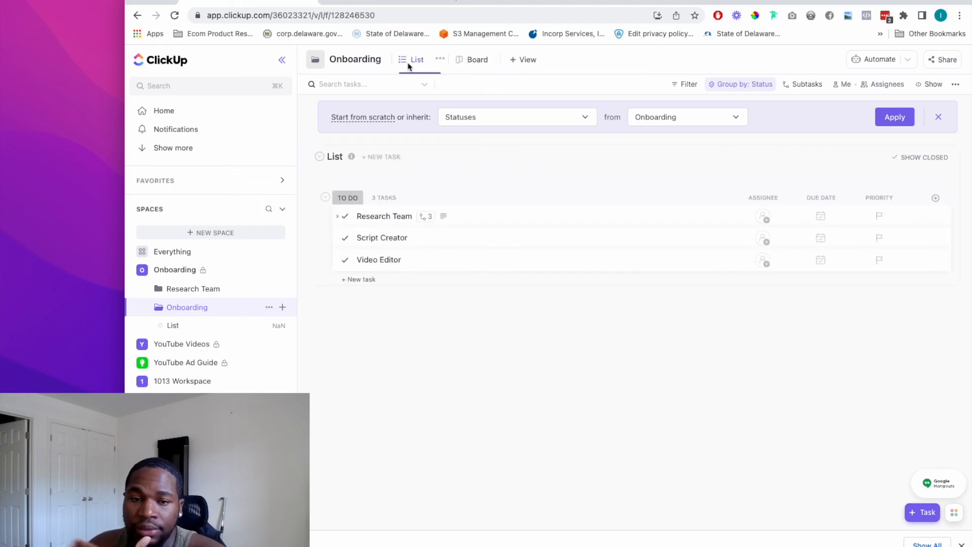